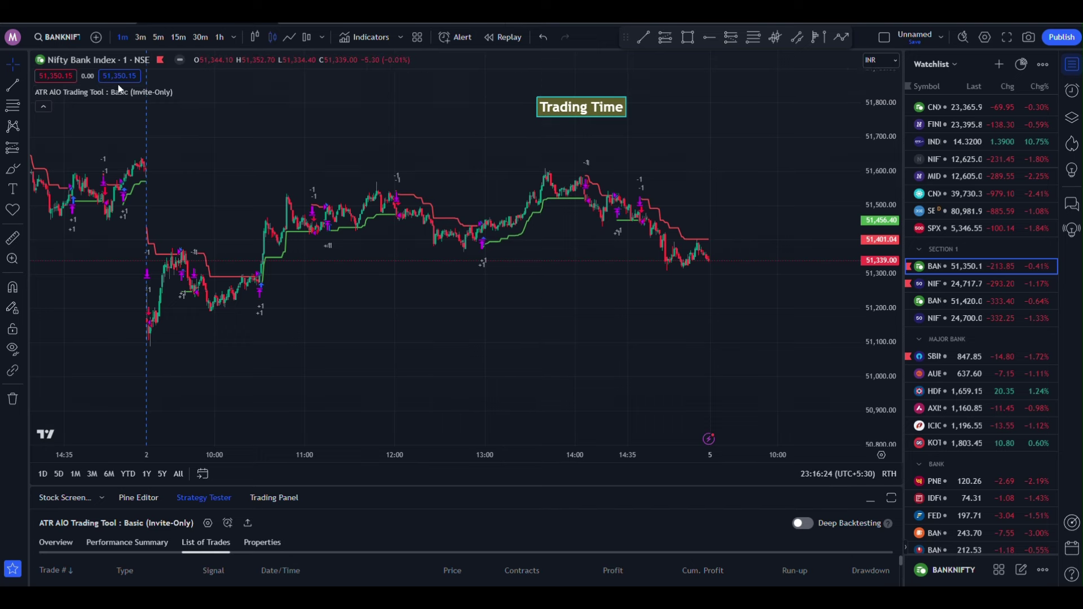
Step: Open the ATR AIO Trading Tool settings and review its signals on the chart
left_click(199, 92)
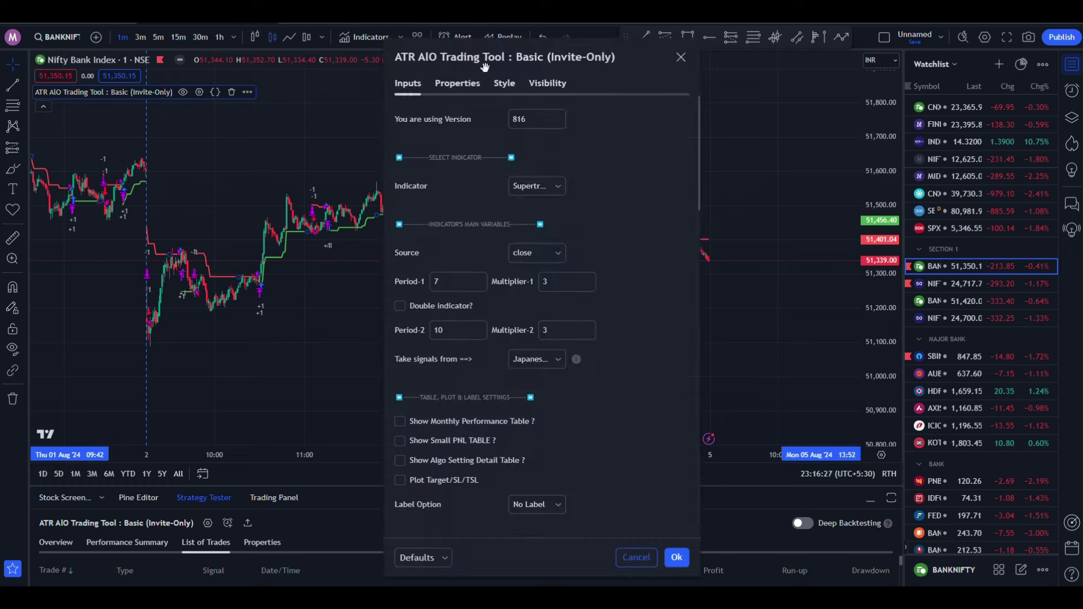
left_click_drag(541, 49, 740, 41)
scroll(683, 229, "down", 2)
scroll(683, 233, "down", 5)
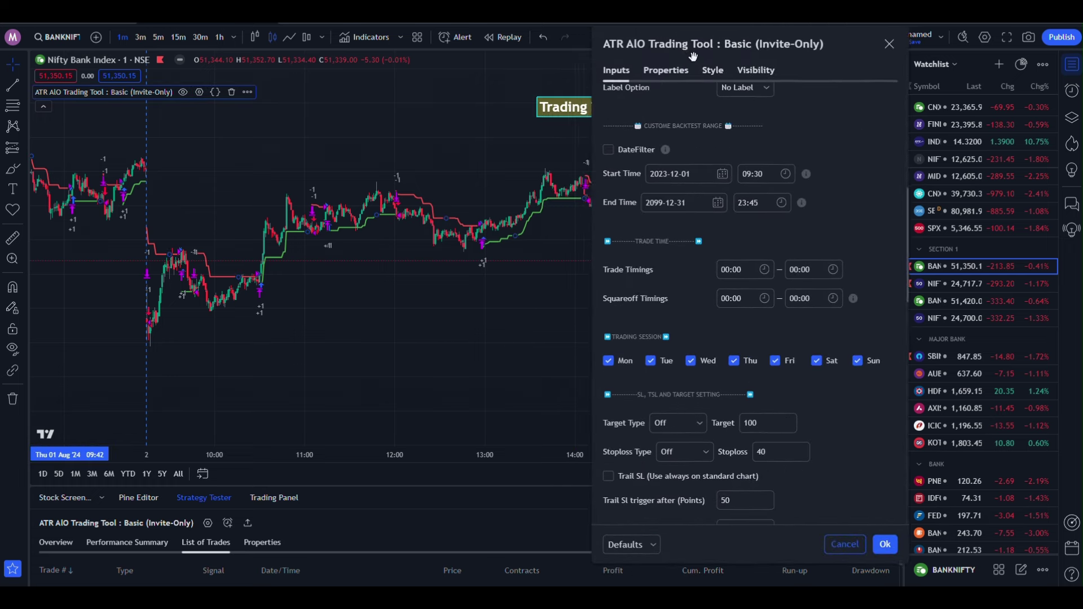
left_click_drag(682, 43, 825, 65)
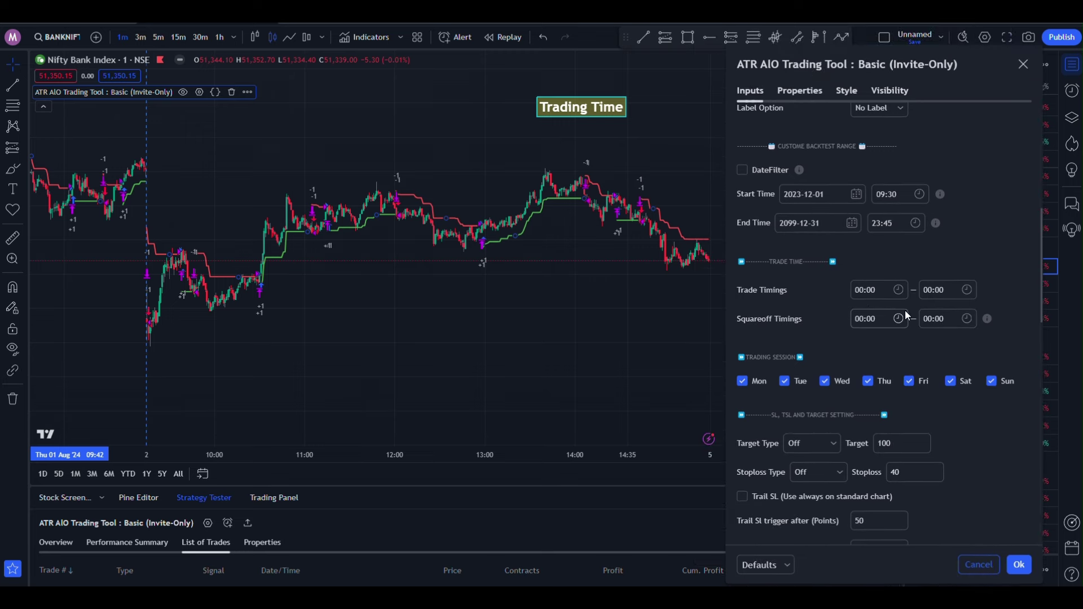
scroll(170, 186, "down", 3)
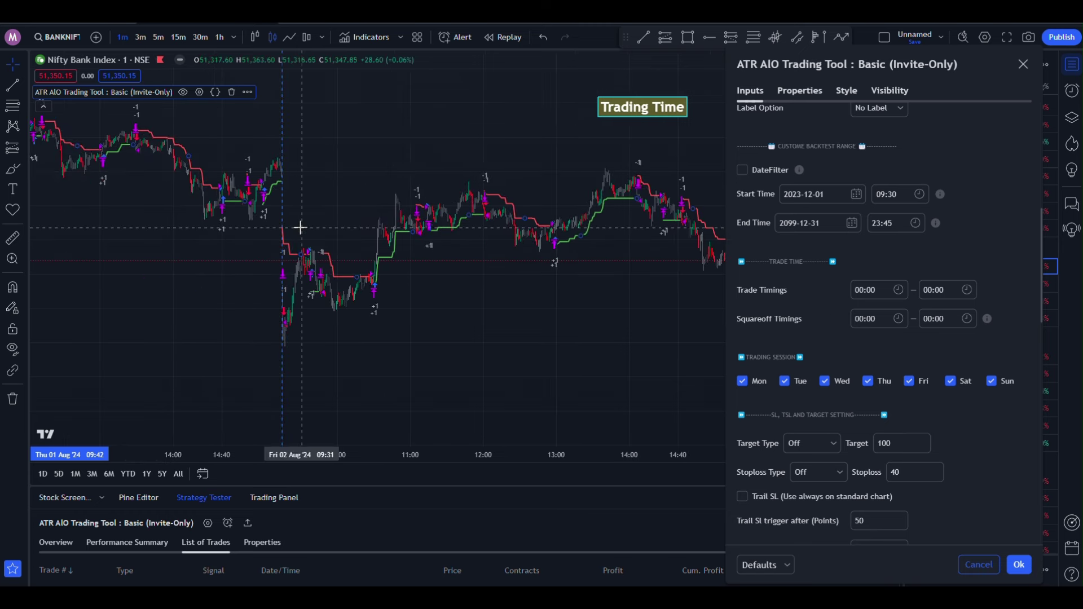
scroll(310, 212, "up", 2)
scroll(253, 213, "up", 1)
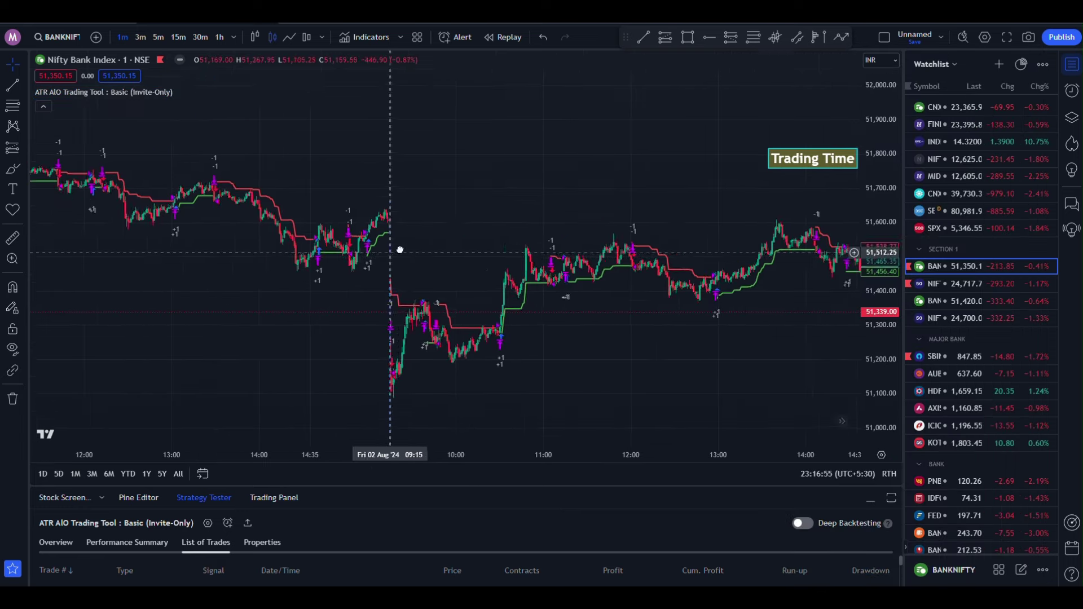
left_click_drag(398, 249, 445, 249)
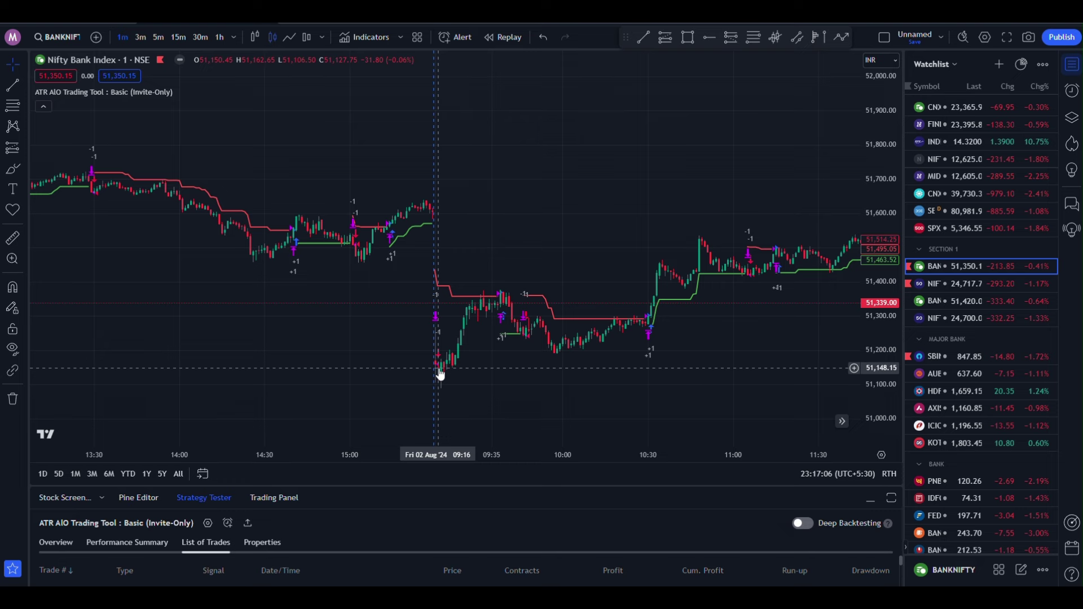
left_click_drag(353, 267, 285, 249)
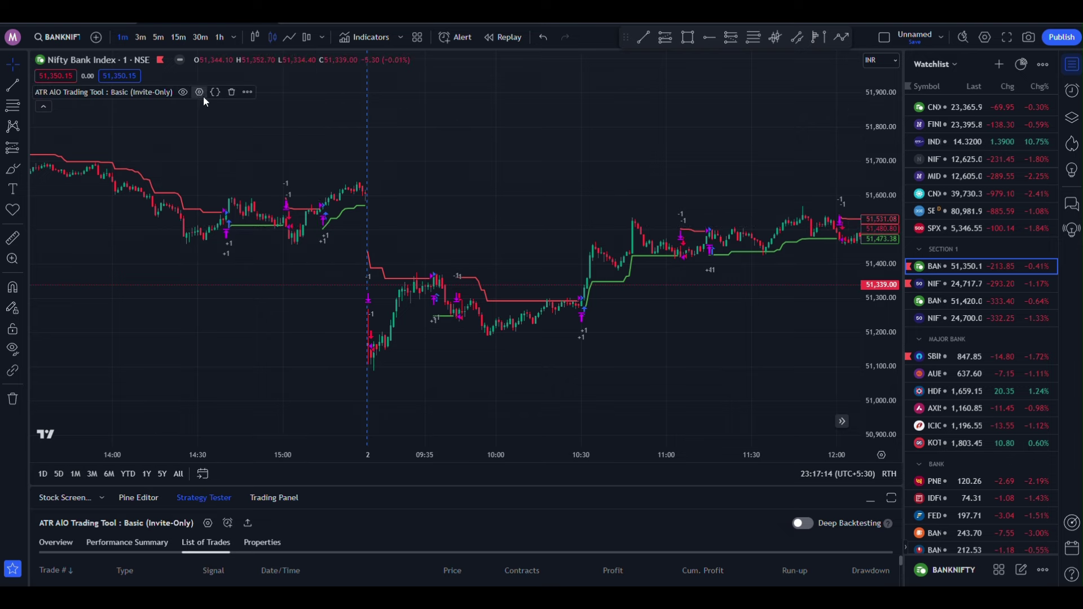
Step: Set the indicator's Trade Timings to start at 09:15 and end at 15:00
left_click(199, 92)
left_click_drag(564, 54, 875, 54)
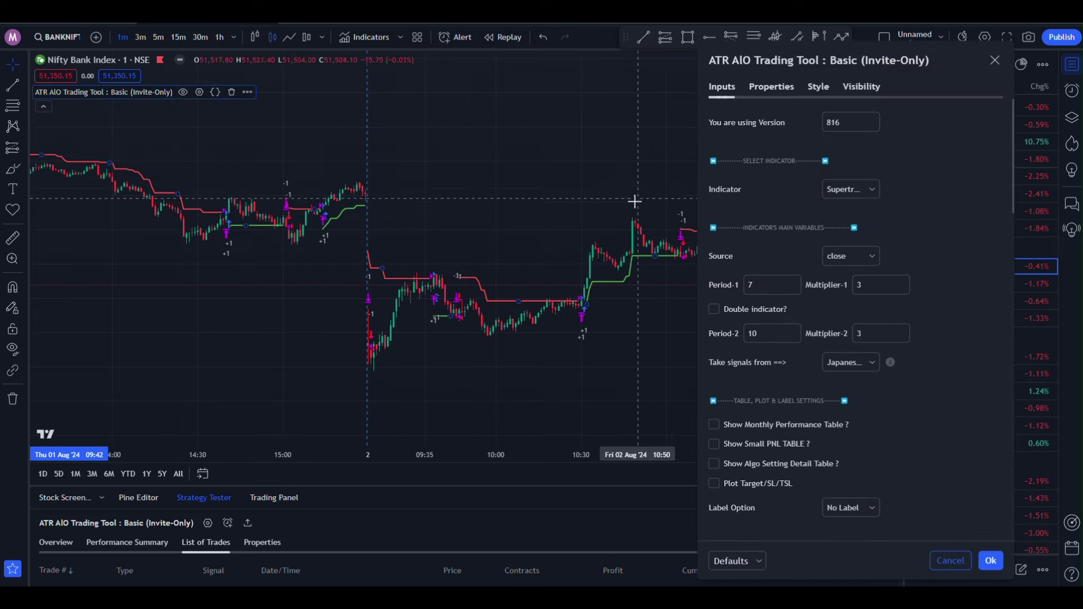
scroll(617, 209, "down", 1)
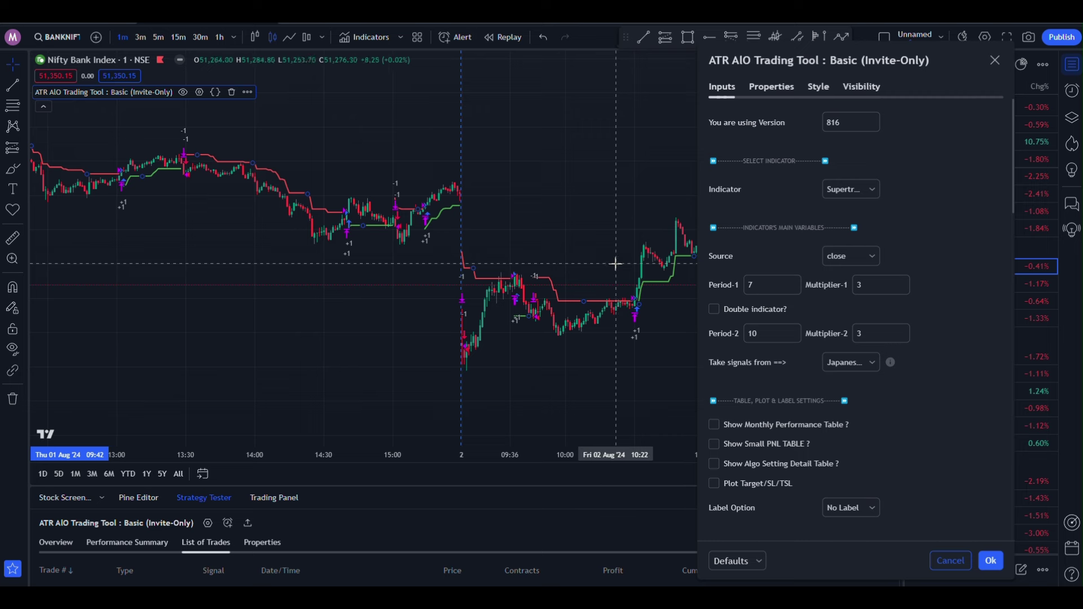
scroll(781, 292, "down", 2)
scroll(781, 292, "down", 6)
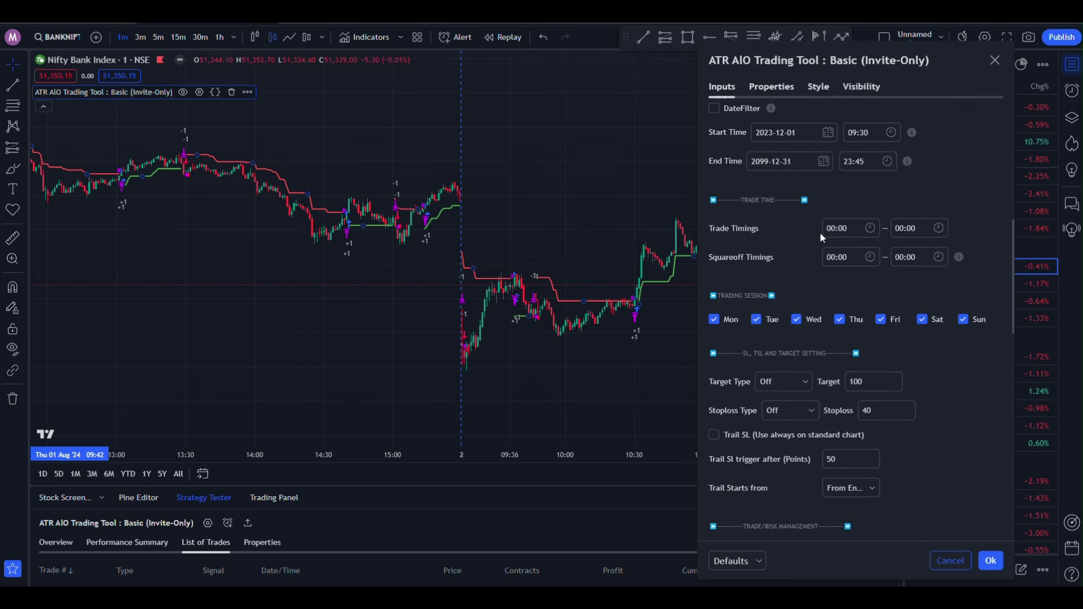
left_click(852, 228)
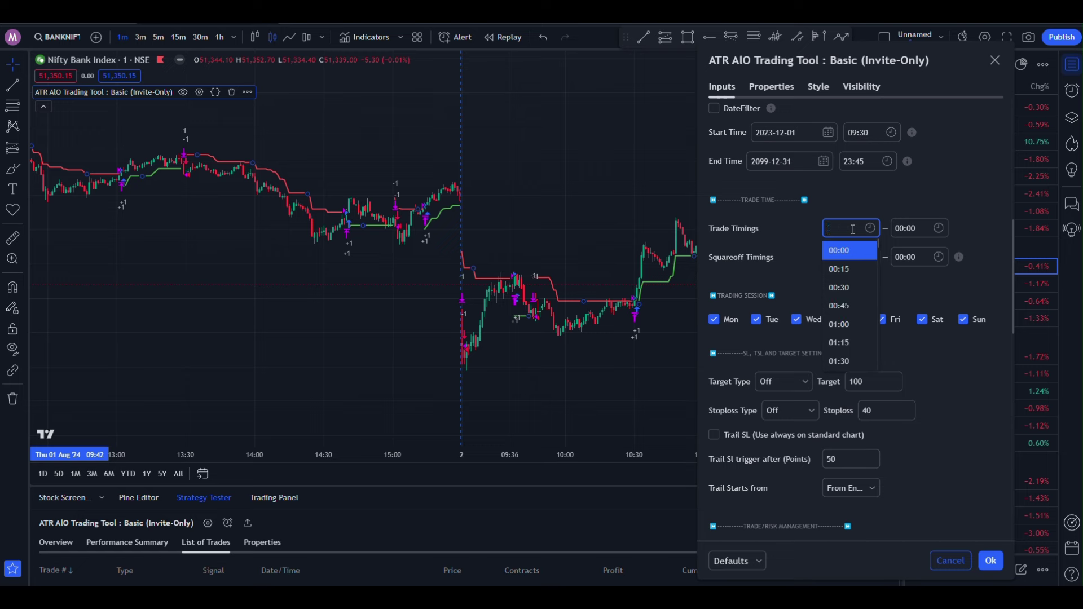
type("09:1")
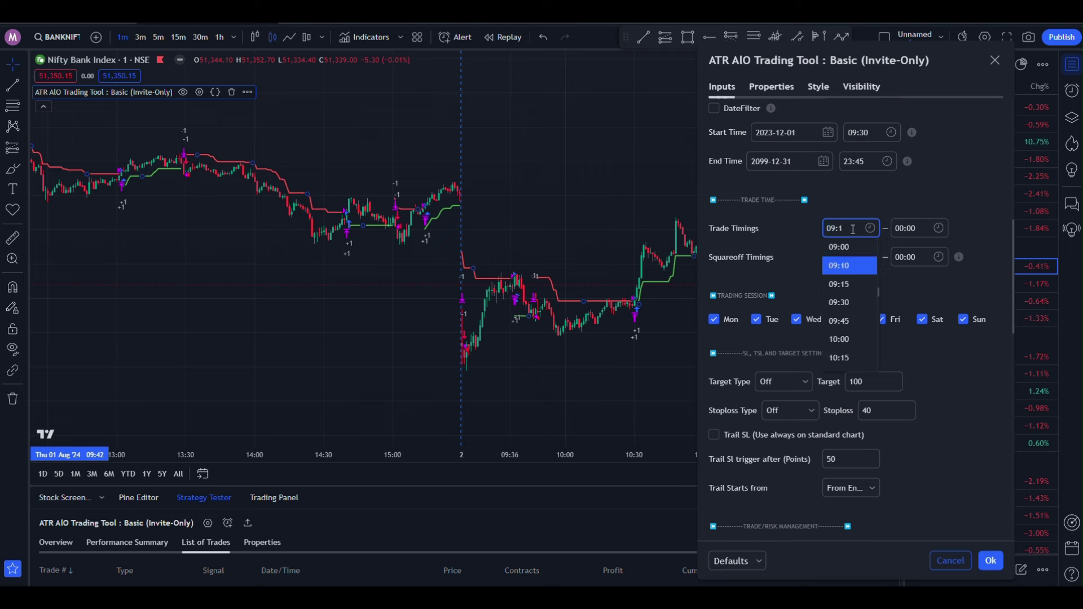
type("5")
left_click(919, 229)
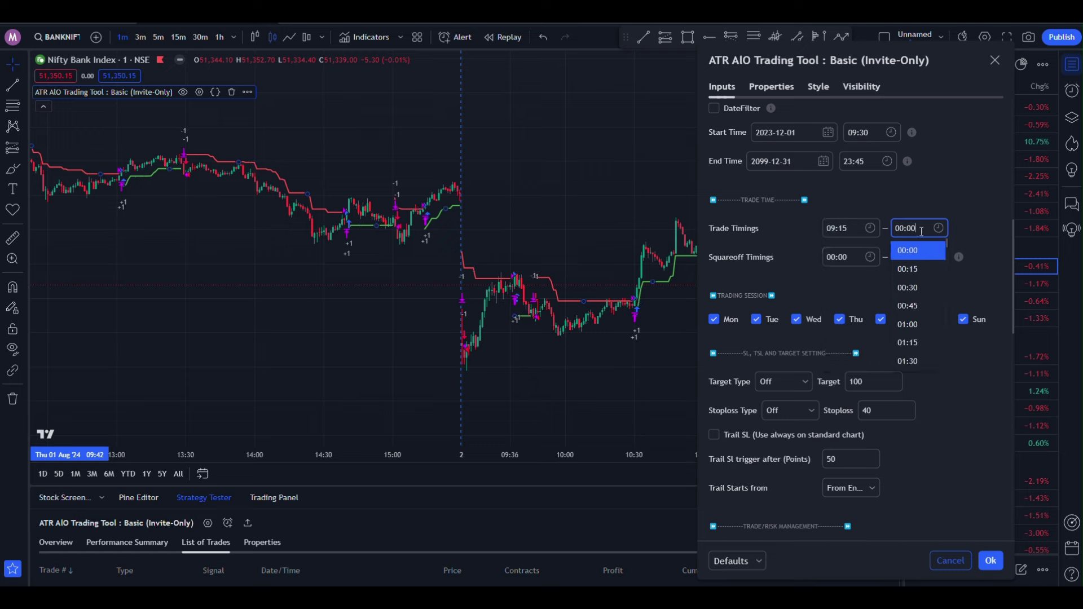
type("15:00")
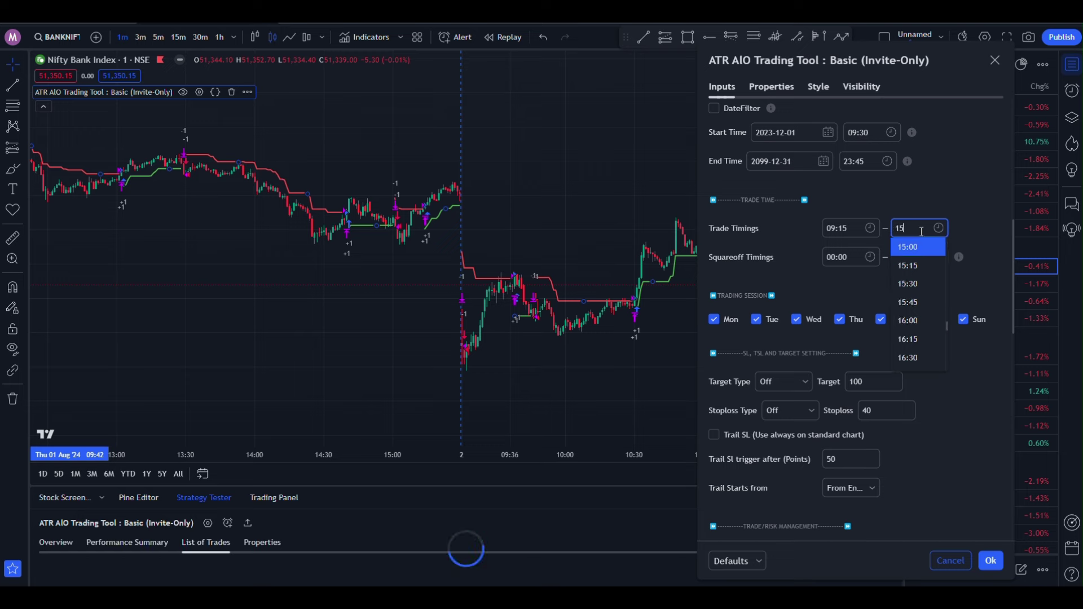
left_click(927, 198)
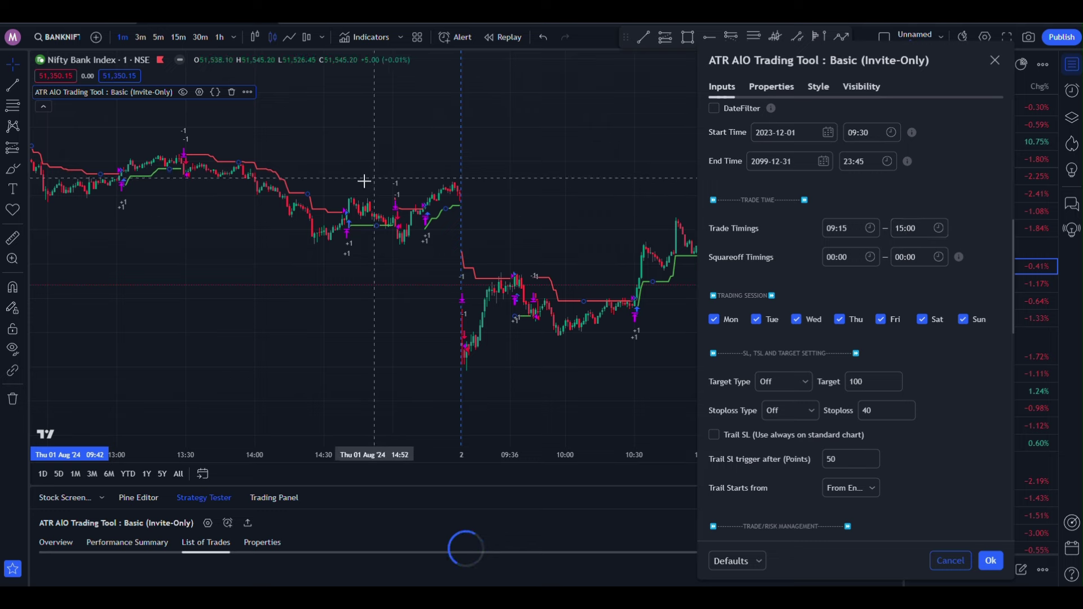
scroll(468, 296, "up", 2)
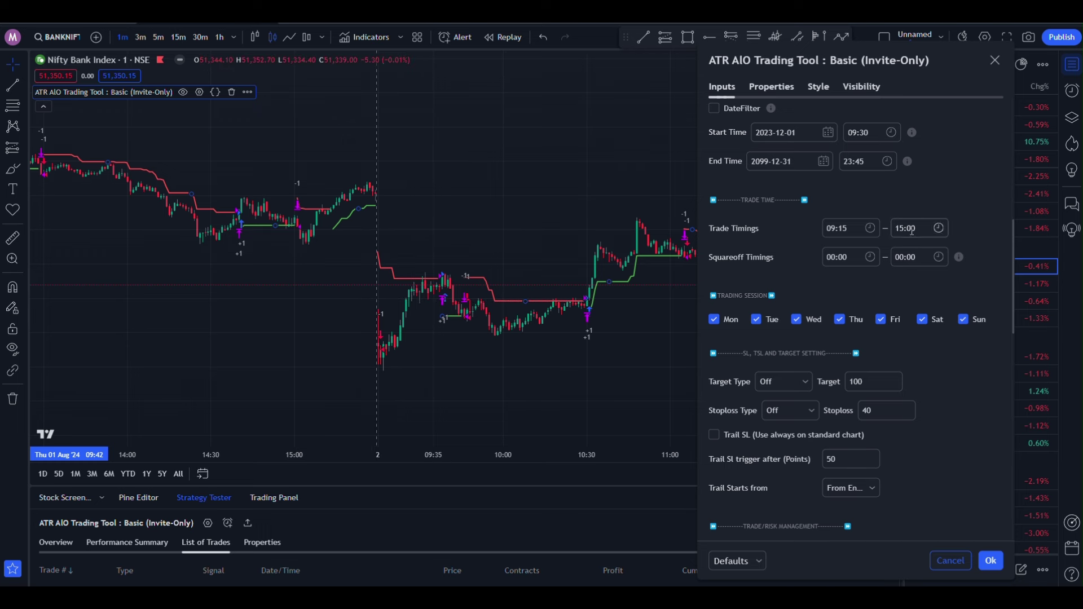
Step: Set the Squareoff Timings to start at 15:00 and end at 15:30
left_click(847, 255)
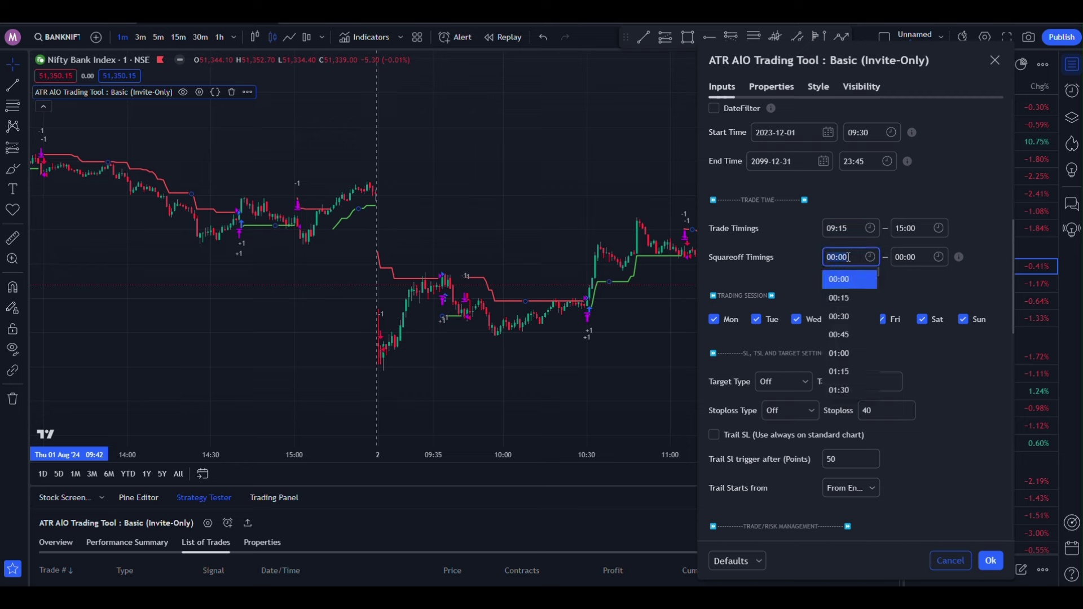
type("15")
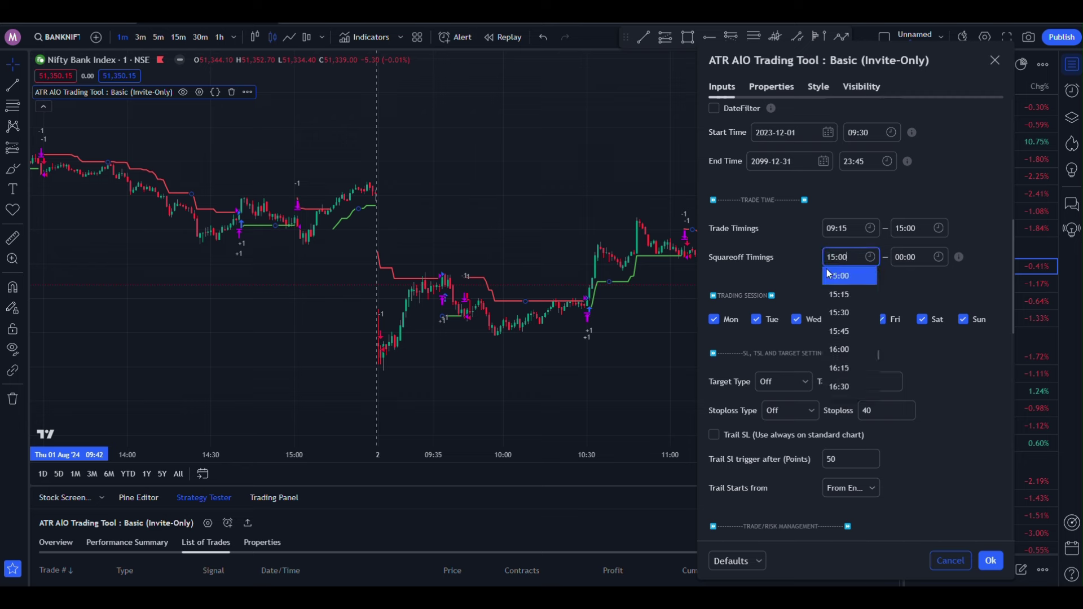
left_click(923, 254)
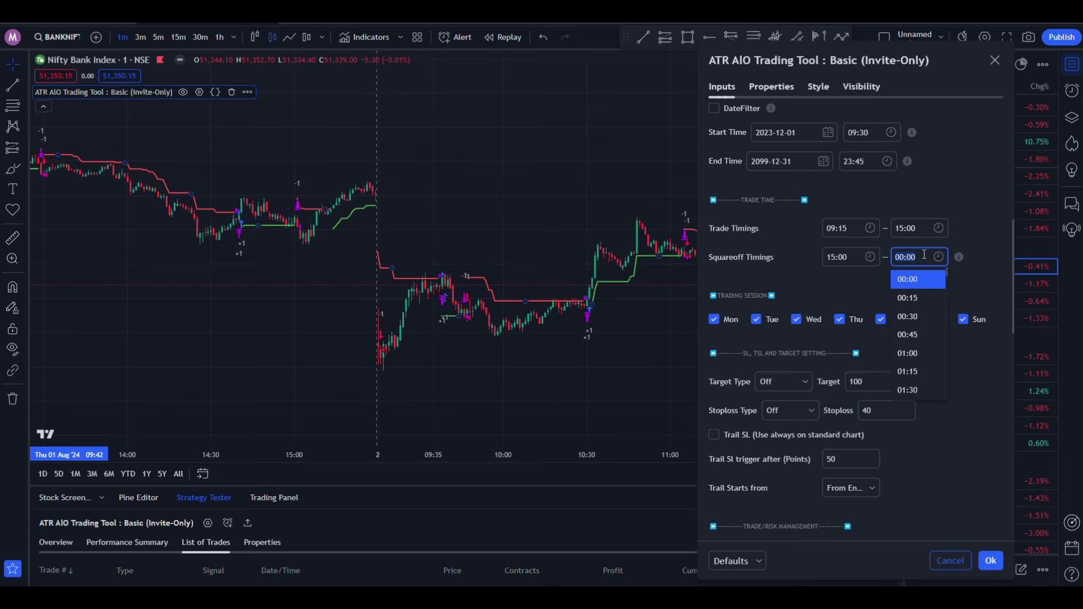
type("15:30")
left_click(926, 314)
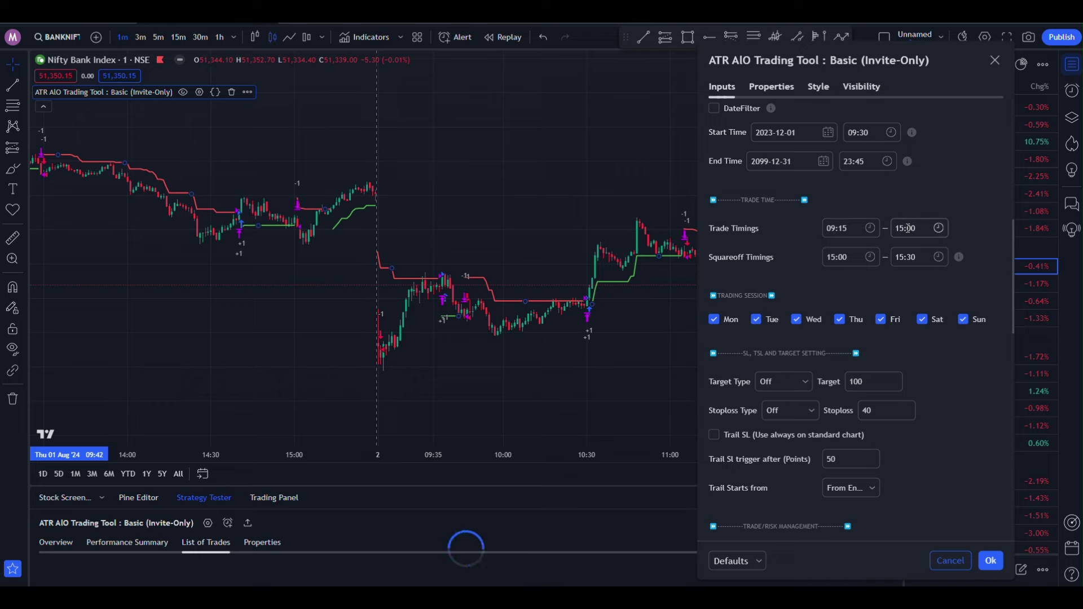
scroll(592, 294, "up", 2)
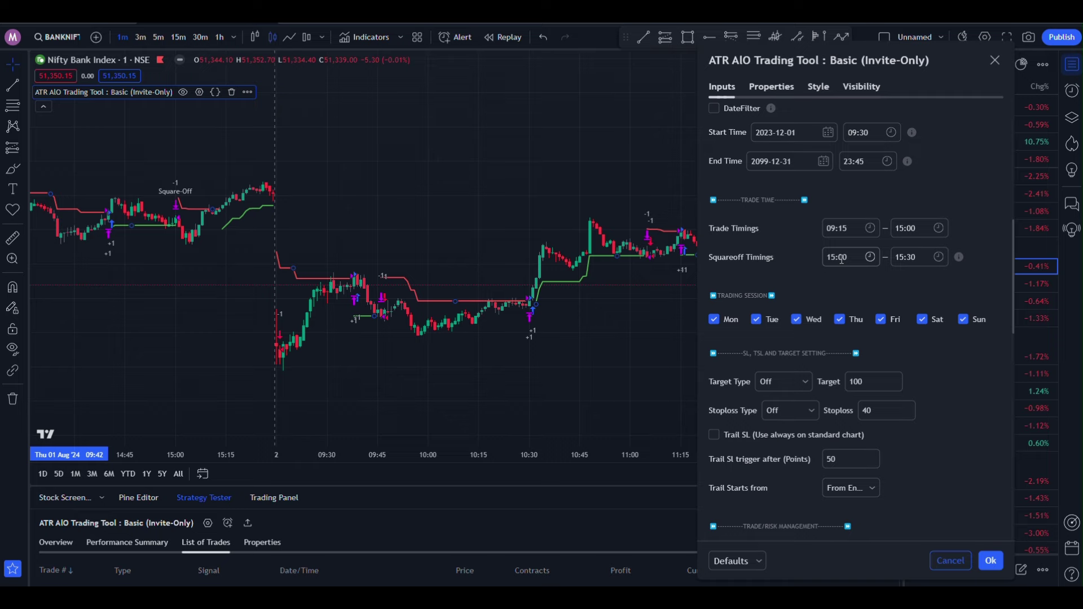
Step: Close the indicator settings and pan to the Square-Off markers around 15:00 on 02 Aug
left_click_drag(890, 67, 925, 101)
key("Escape")
scroll(254, 343, "right", 5)
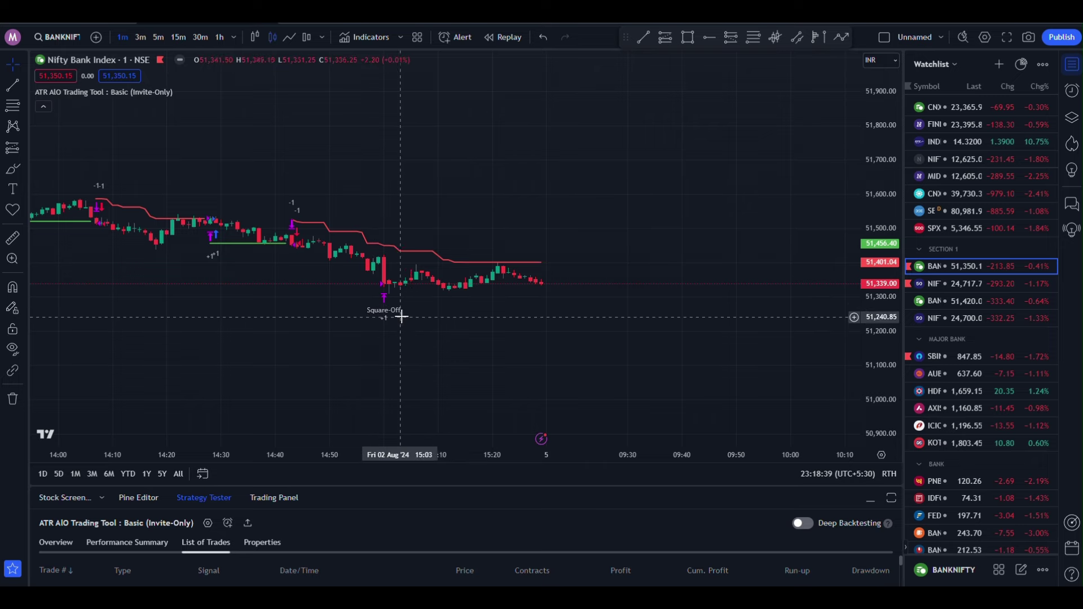
scroll(489, 374, "down", 3)
scroll(488, 374, "down", 2)
scroll(597, 365, "left", 10)
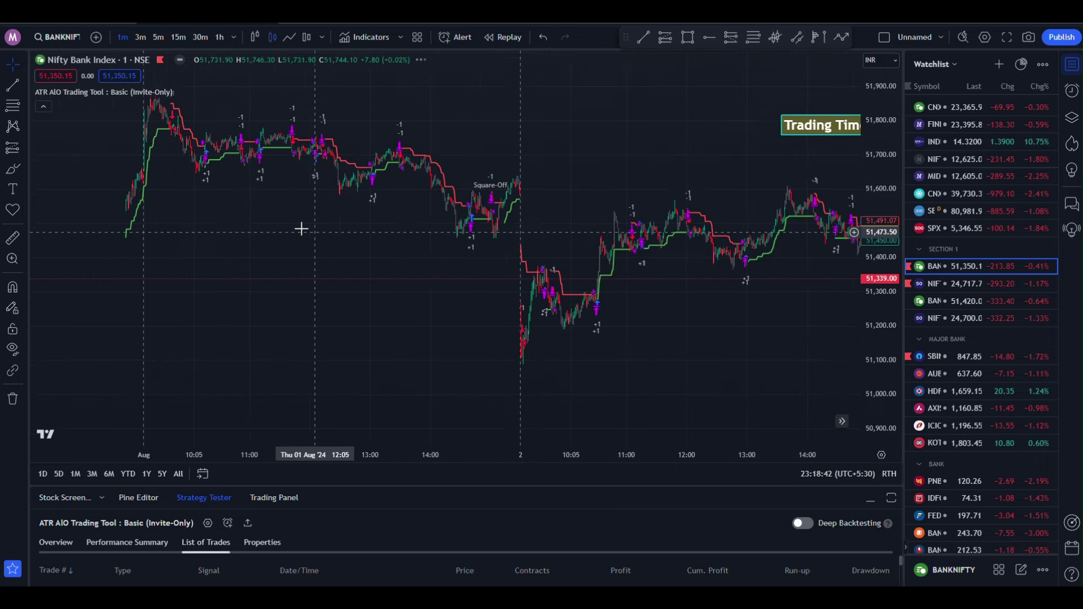
left_click_drag(484, 282, 350, 338)
Step: Reopen the ATR AIO settings, showing Target 100 and Stoploss 40
scroll(370, 341, "up", 2)
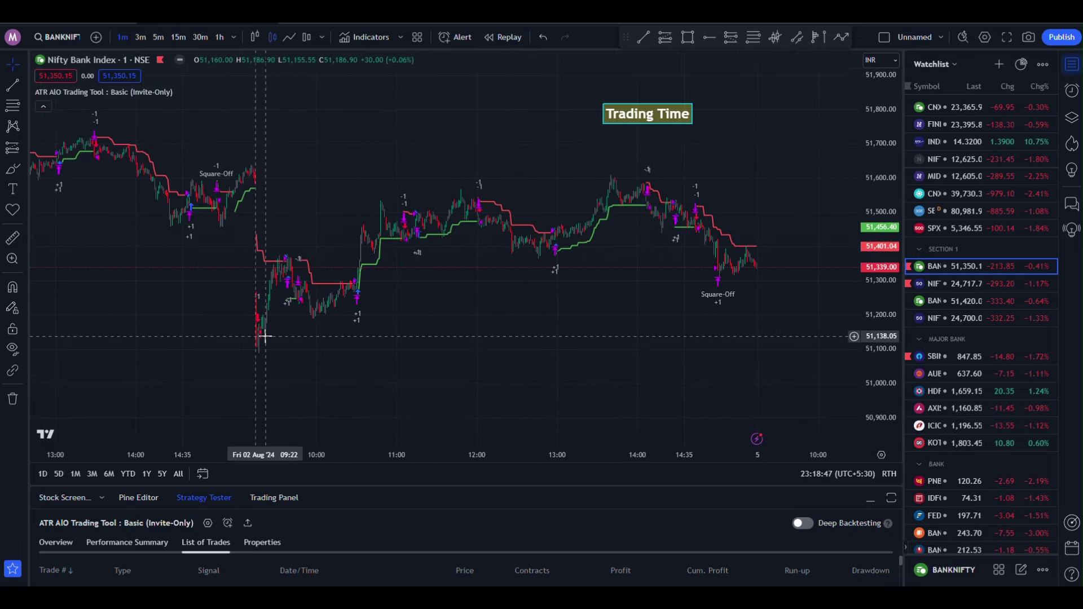
scroll(624, 242, "up", 3)
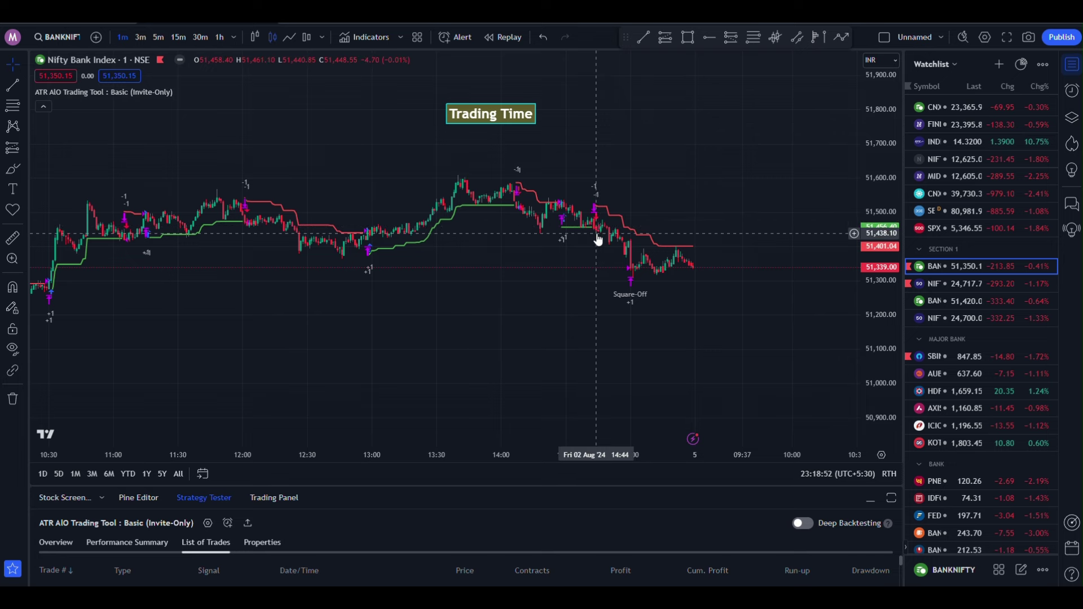
scroll(598, 240, "up", 2)
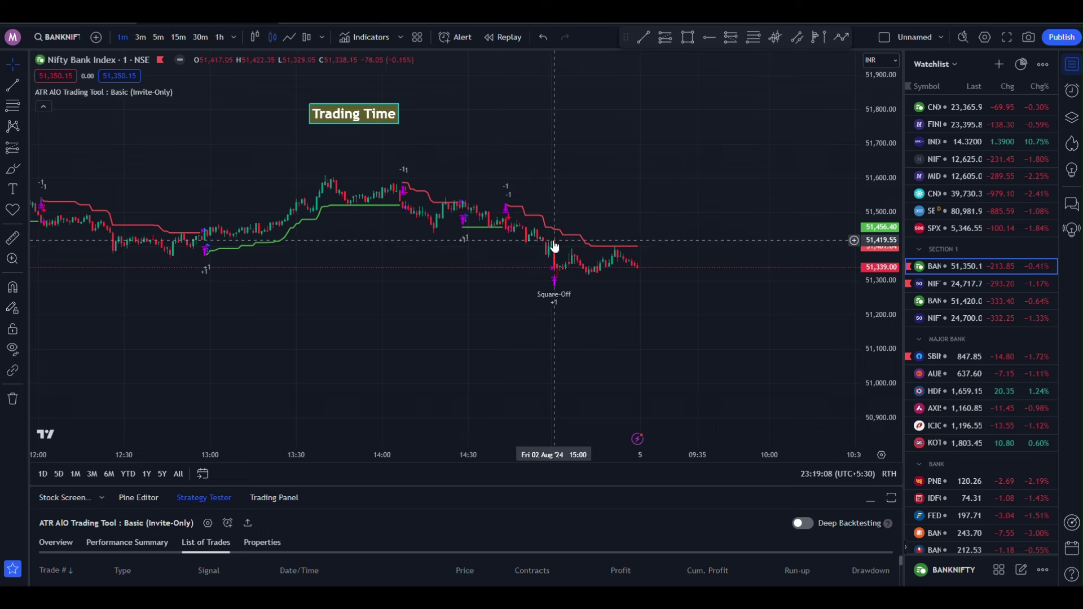
mouse_move(161, 98)
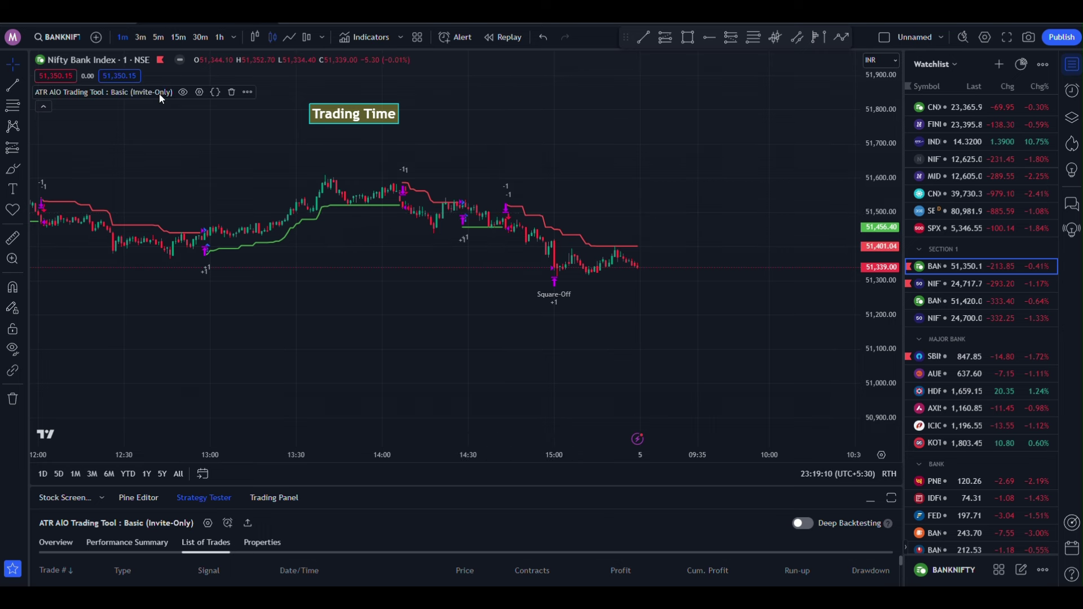
double_click(367, 164)
Step: Move the settings aside and try the chart on 3-minute, then 5-minute bars
scroll(607, 442, "down", 8)
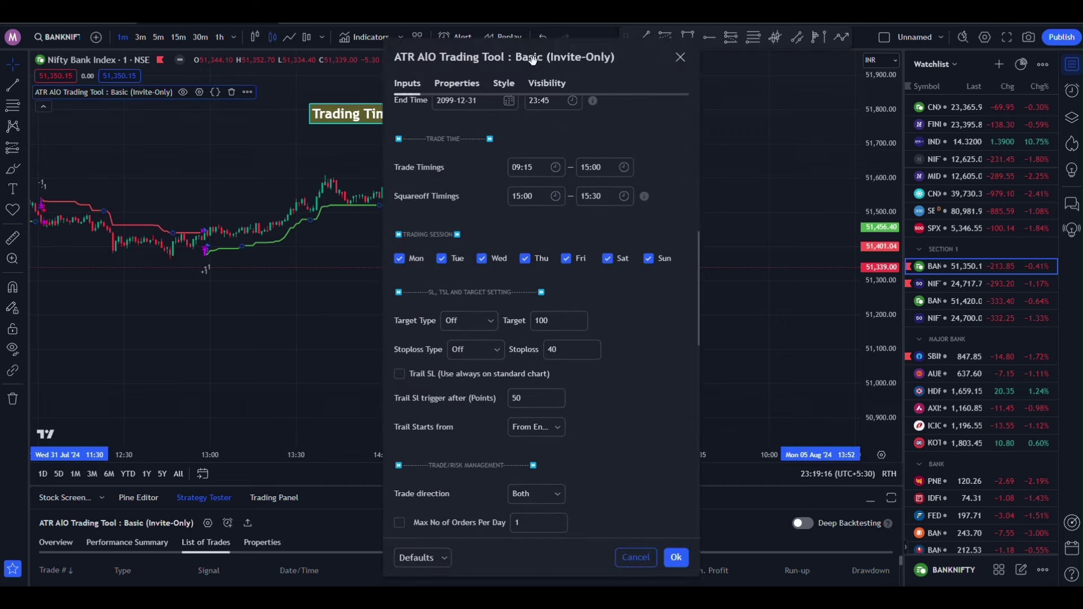
left_click_drag(532, 60, 895, 77)
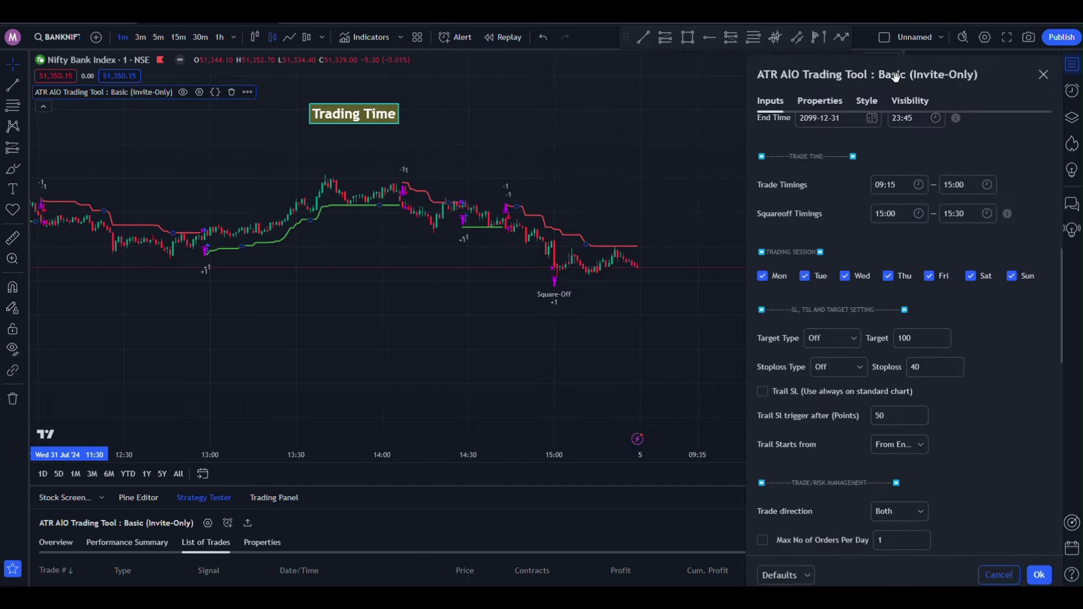
left_click(139, 37)
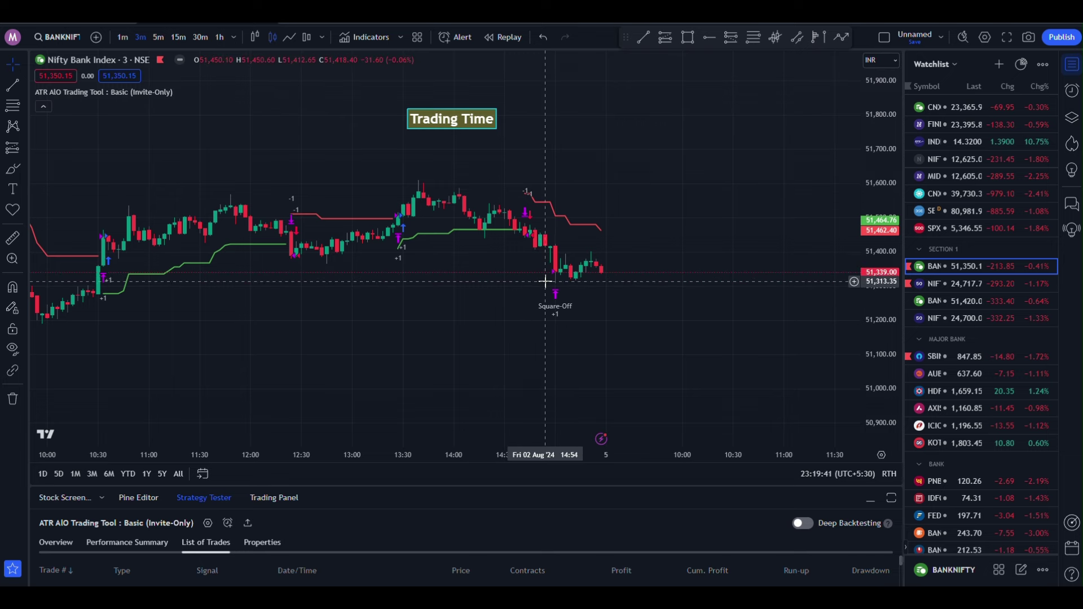
left_click(160, 36)
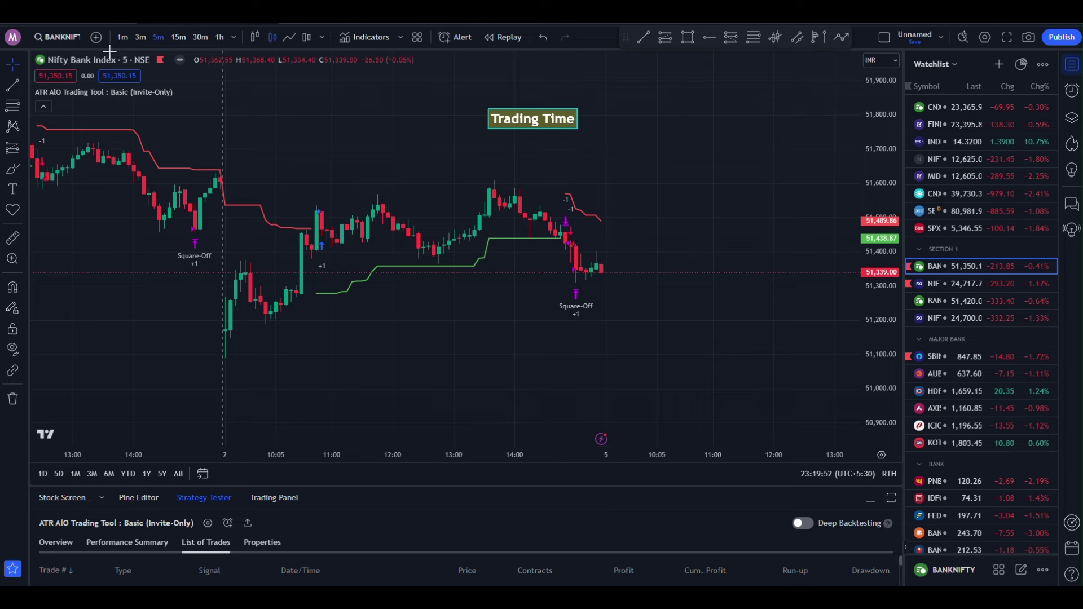
Step: Switch Bank Nifty to 15-minute candles and pan to the latest trades
left_click(200, 91)
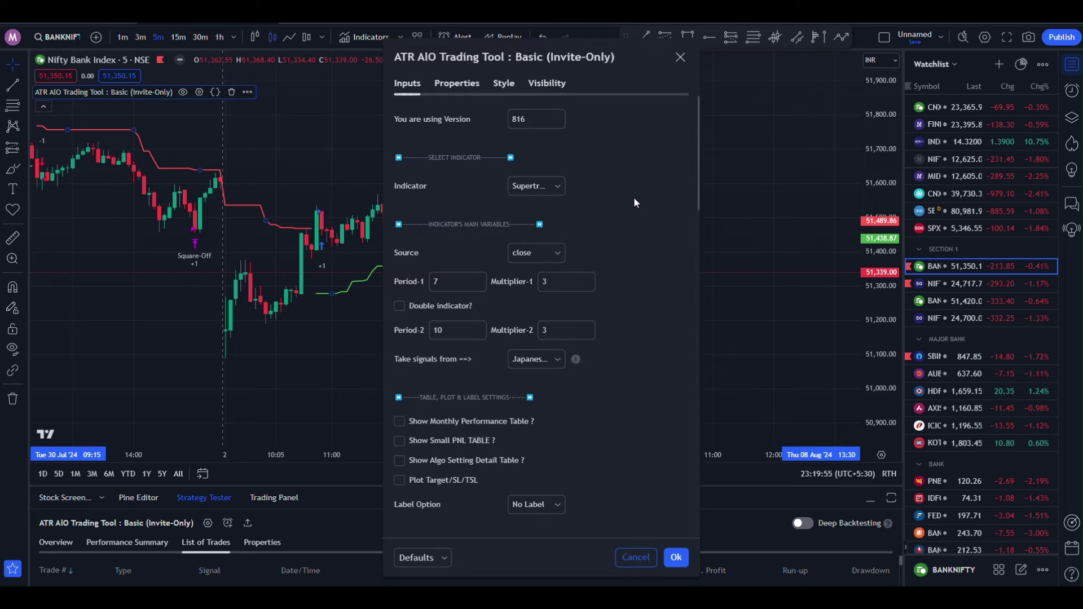
left_click_drag(540, 68, 863, 65)
scroll(892, 256, "down", 8)
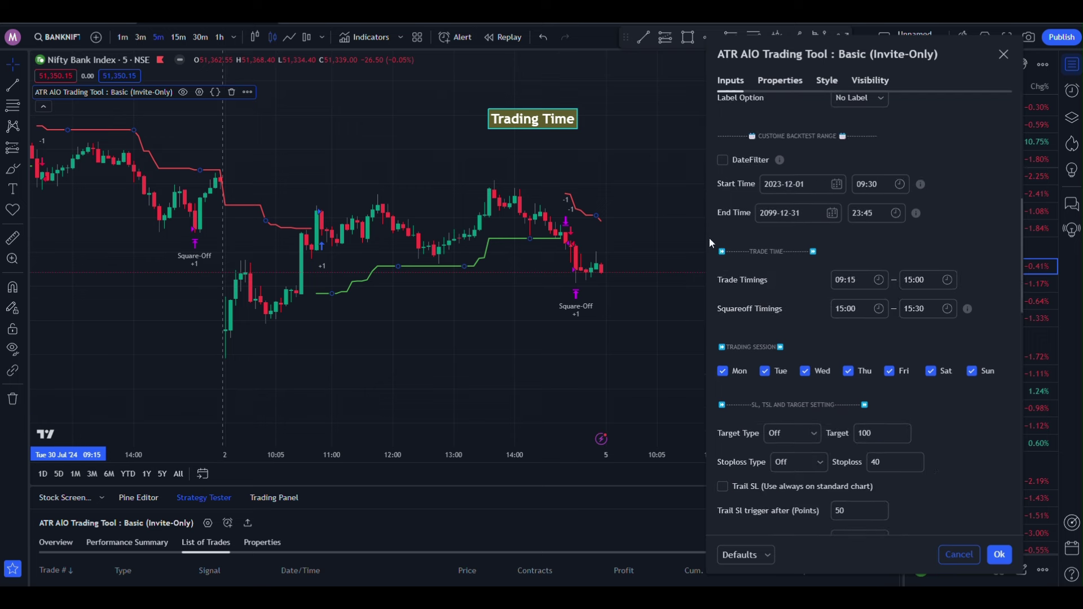
left_click(178, 36)
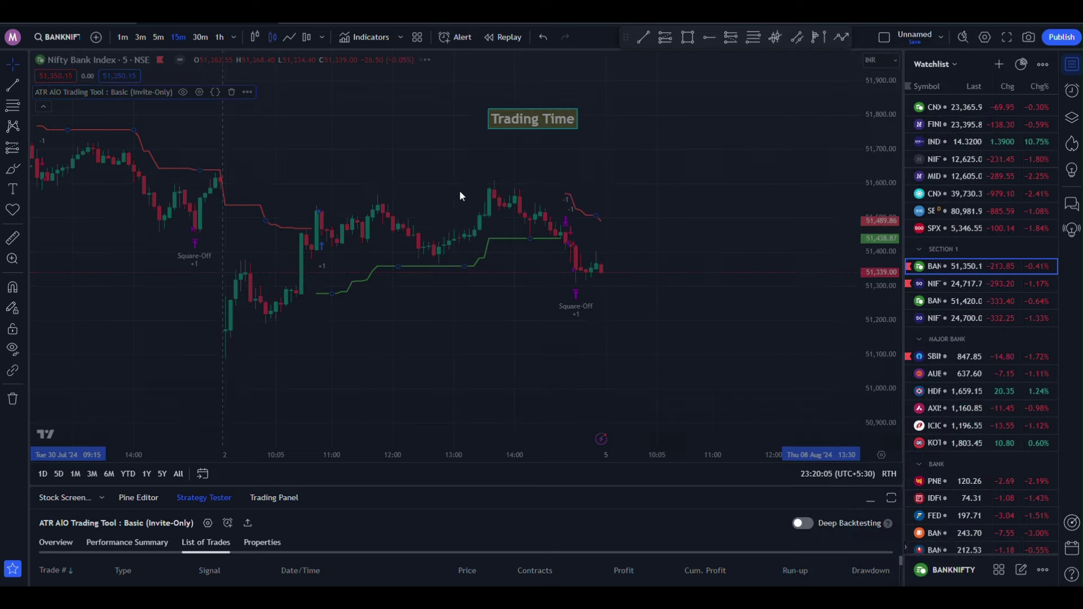
left_click_drag(621, 300, 725, 317)
scroll(725, 319, "up", 2)
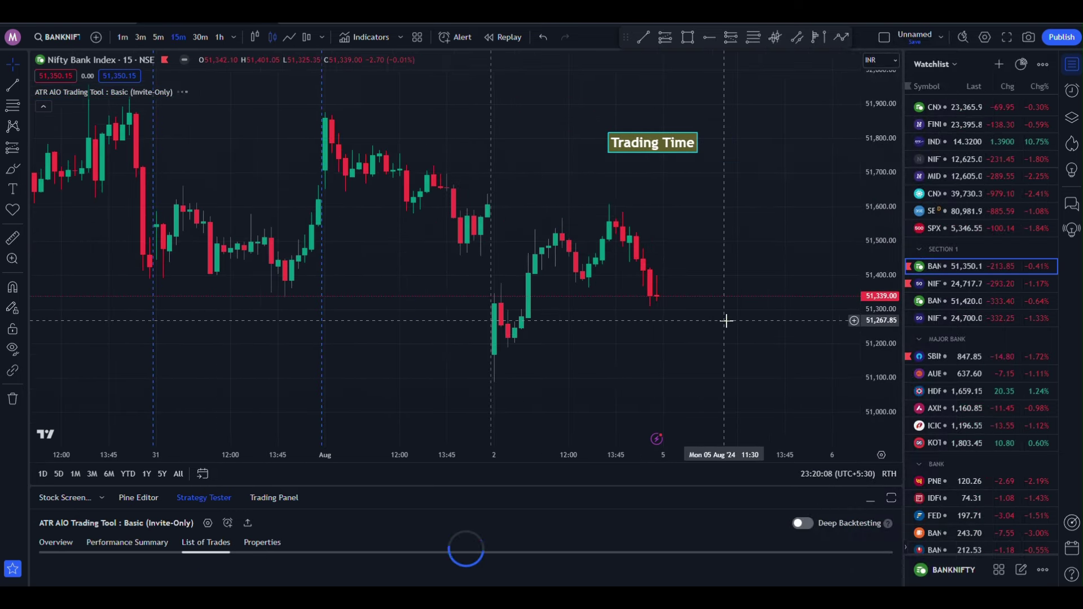
scroll(713, 322, "right", 1)
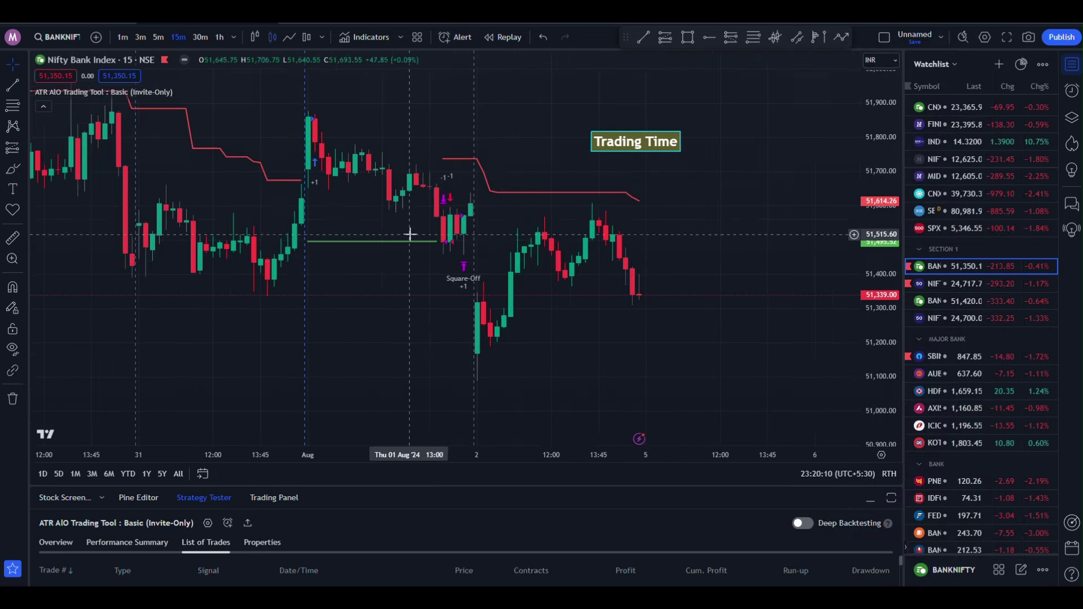
left_click_drag(410, 233, 258, 187)
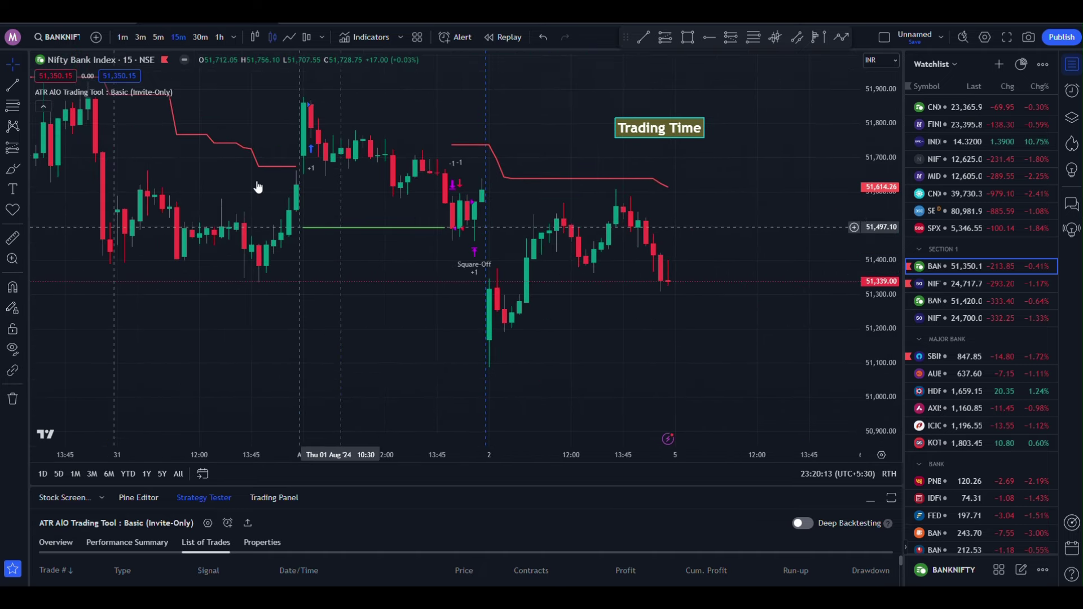
Step: Set the ATR AIO tool's Period-1 and Multiplier-1 values both to 1
mouse_move(175, 95)
double_click(341, 228)
left_click(435, 280)
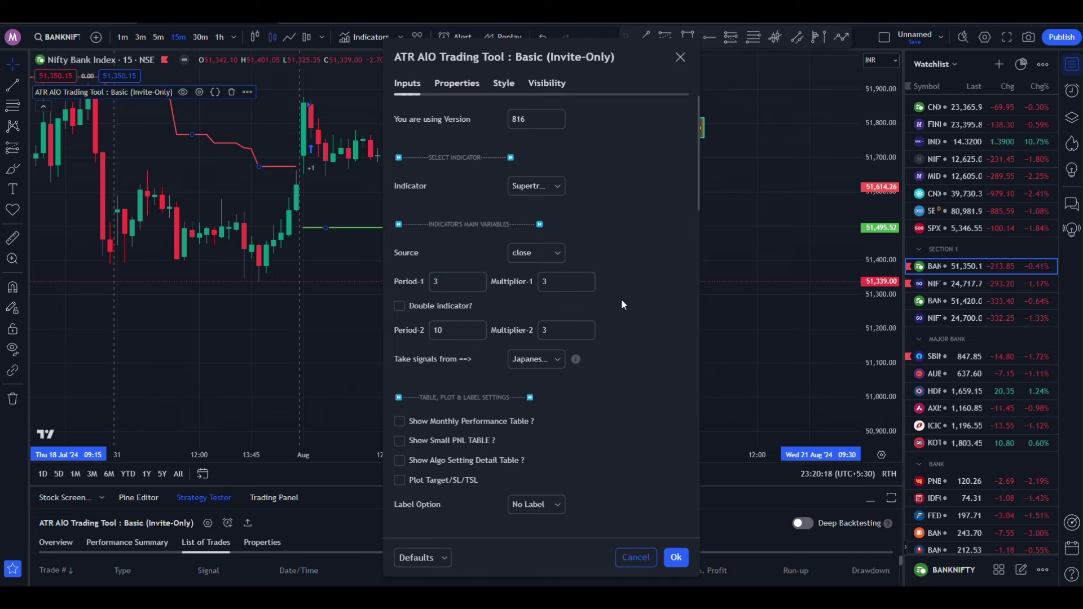
left_click_drag(565, 68, 241, 34)
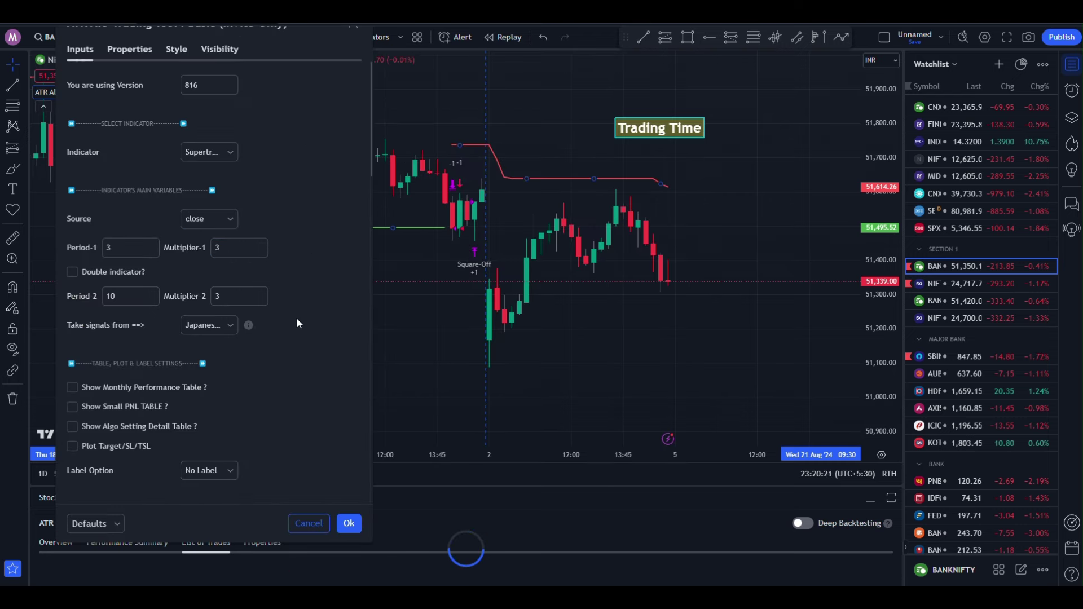
scroll(293, 324, "down", 6)
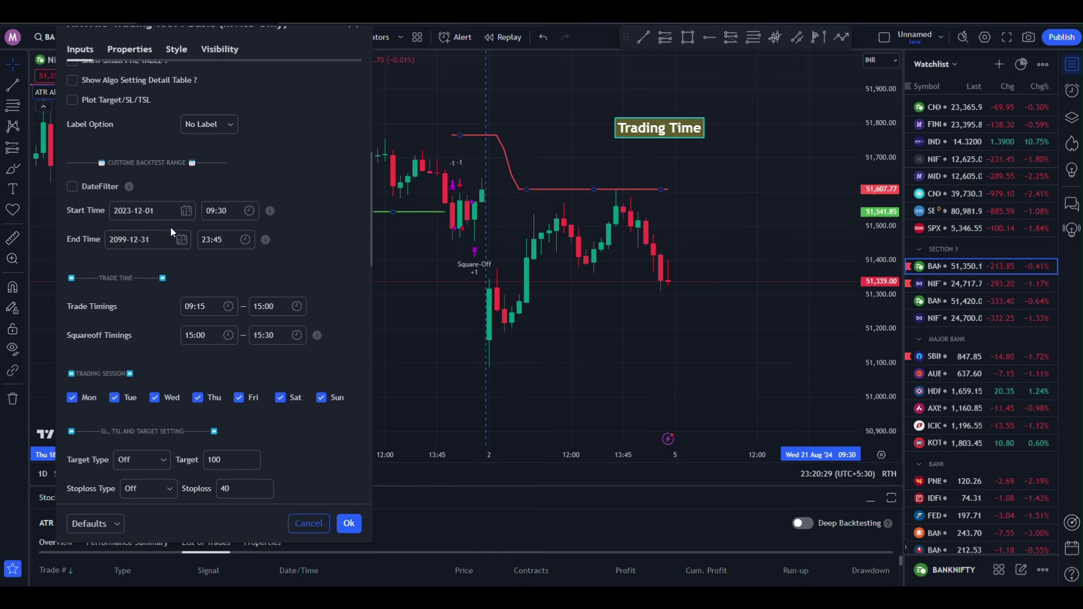
scroll(170, 226, "up", 3)
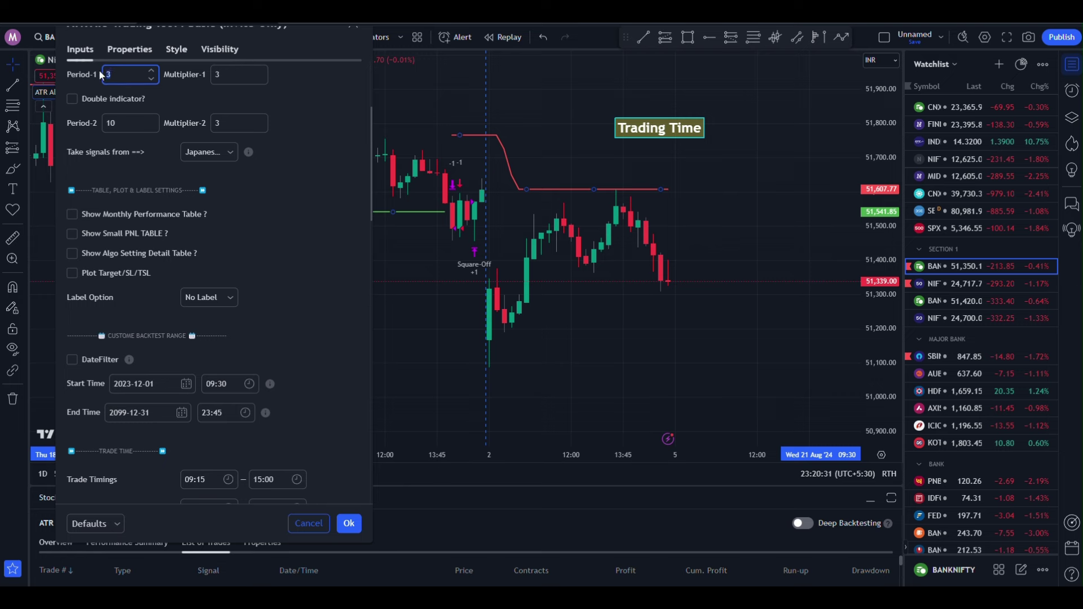
double_click(232, 72)
type("1")
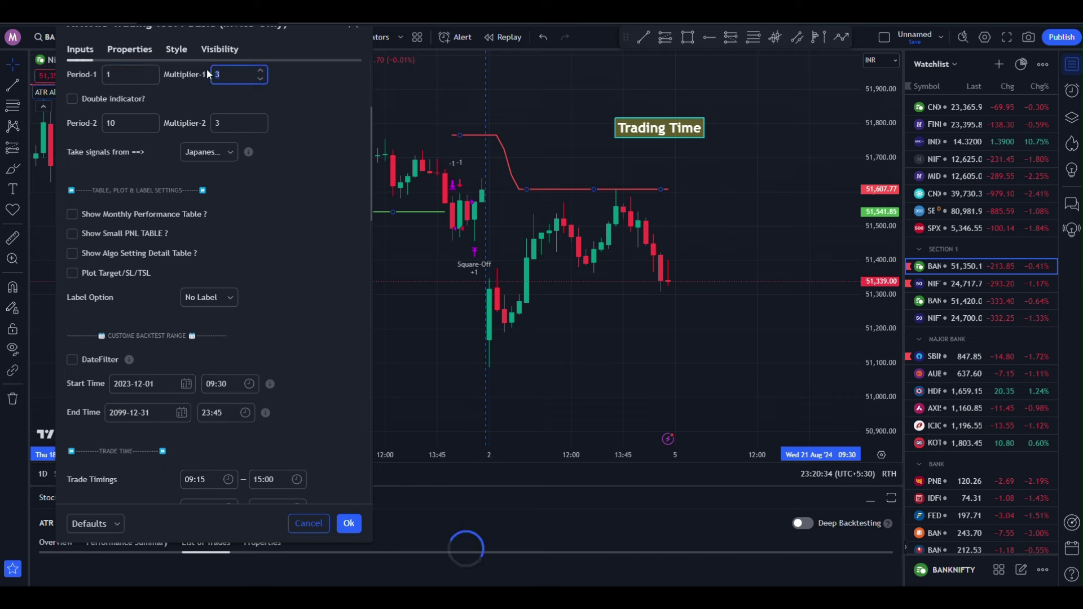
left_click(293, 189)
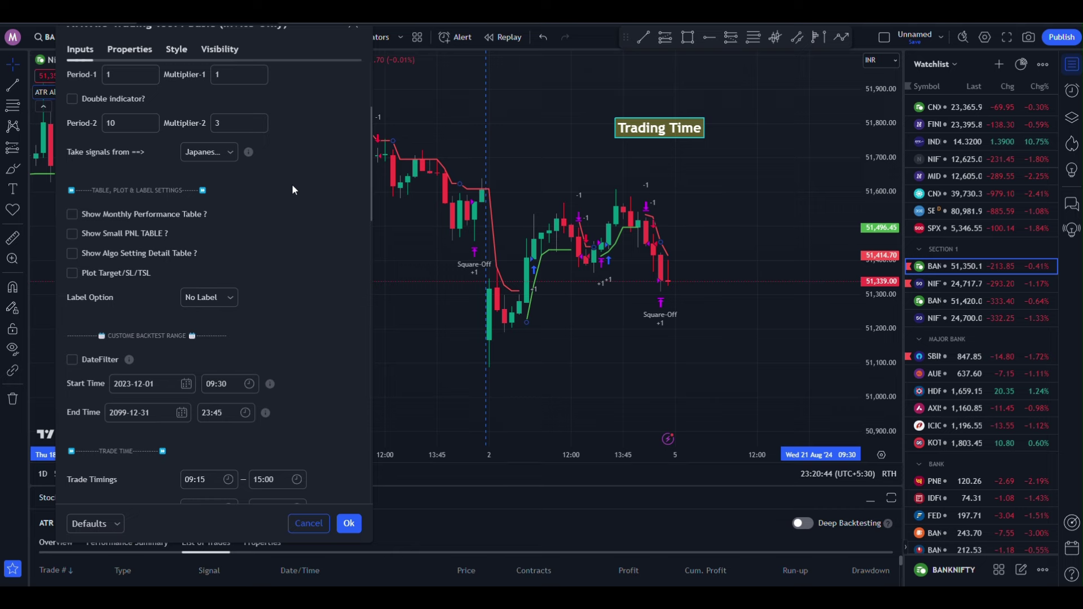
scroll(652, 252, "up", 3)
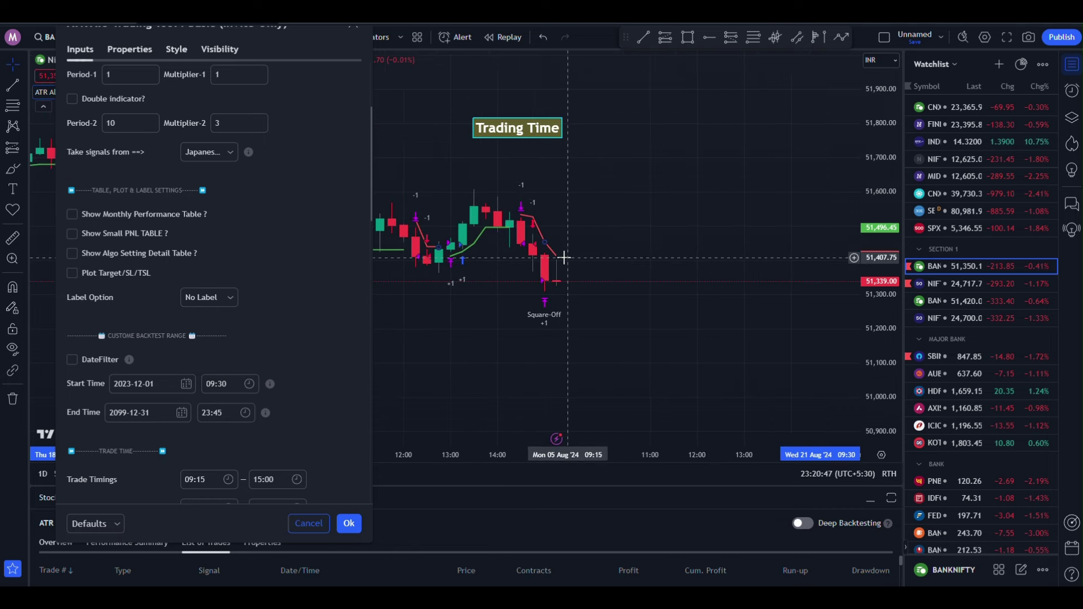
scroll(208, 325, "down", 3)
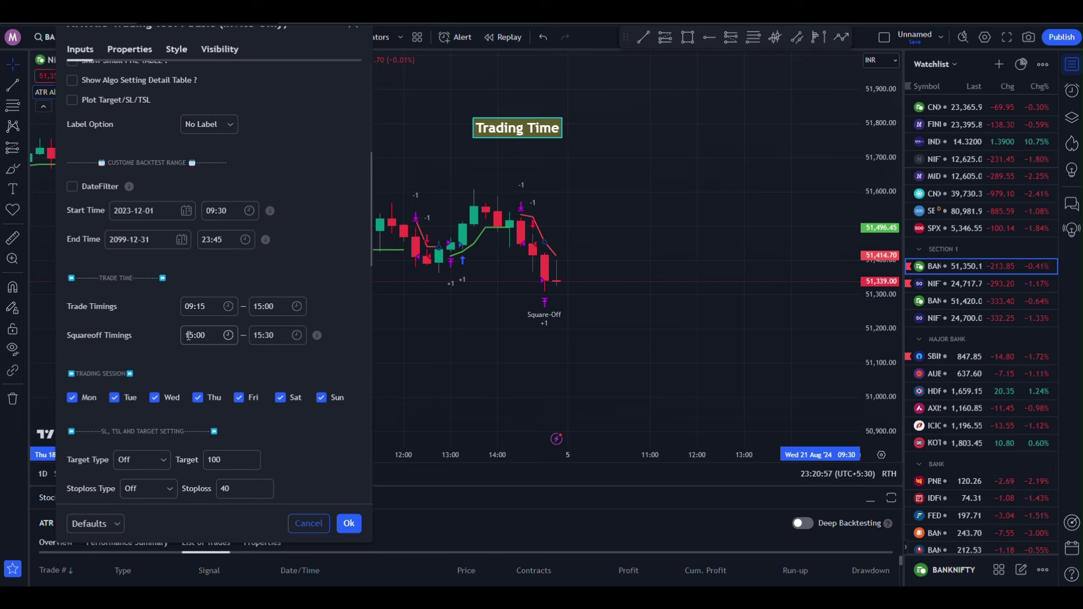
Step: Enter 15:15 as both the Squareoff start time and the Trade Timings end time
left_click(208, 337)
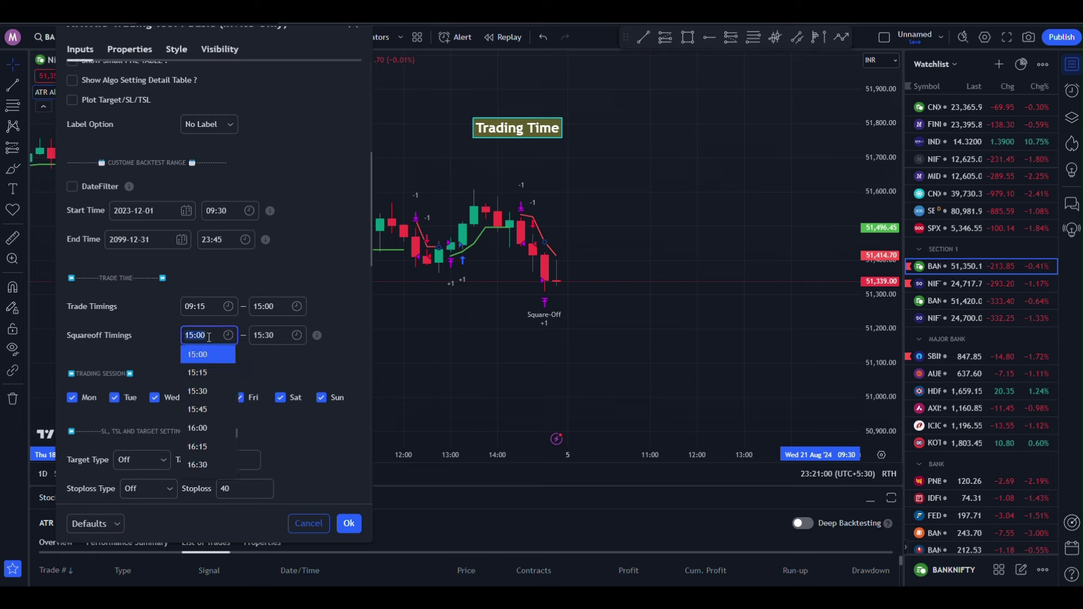
type("15:15")
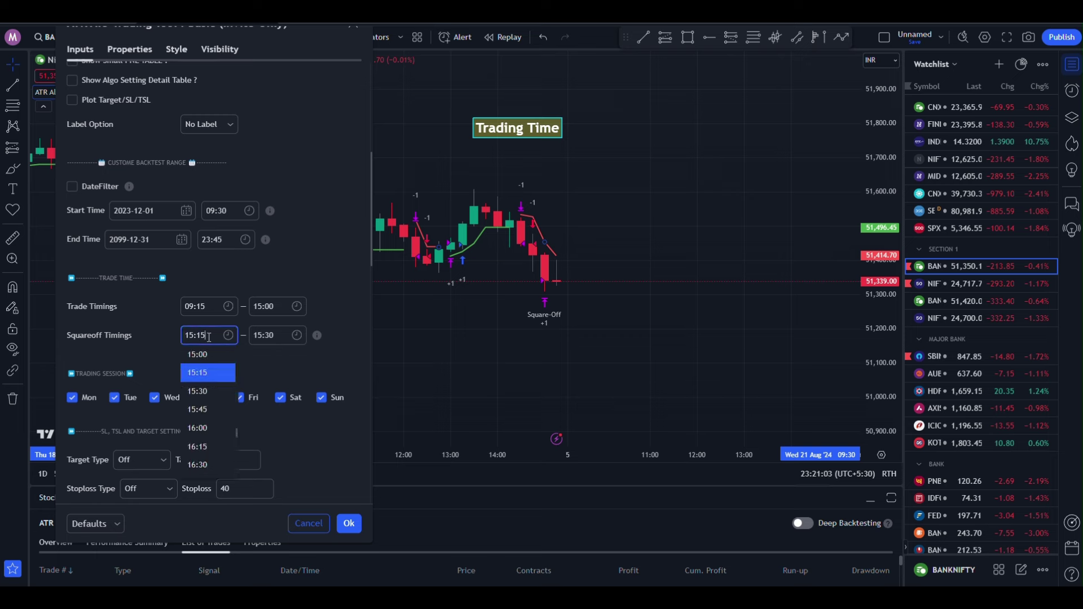
left_click(280, 307)
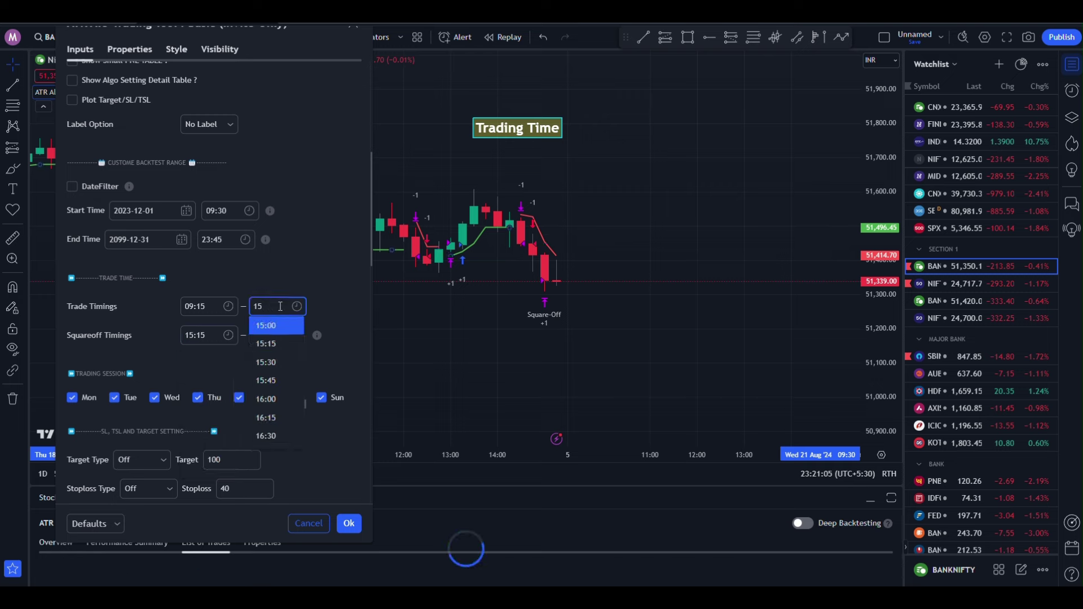
type("15:15")
left_click(463, 345)
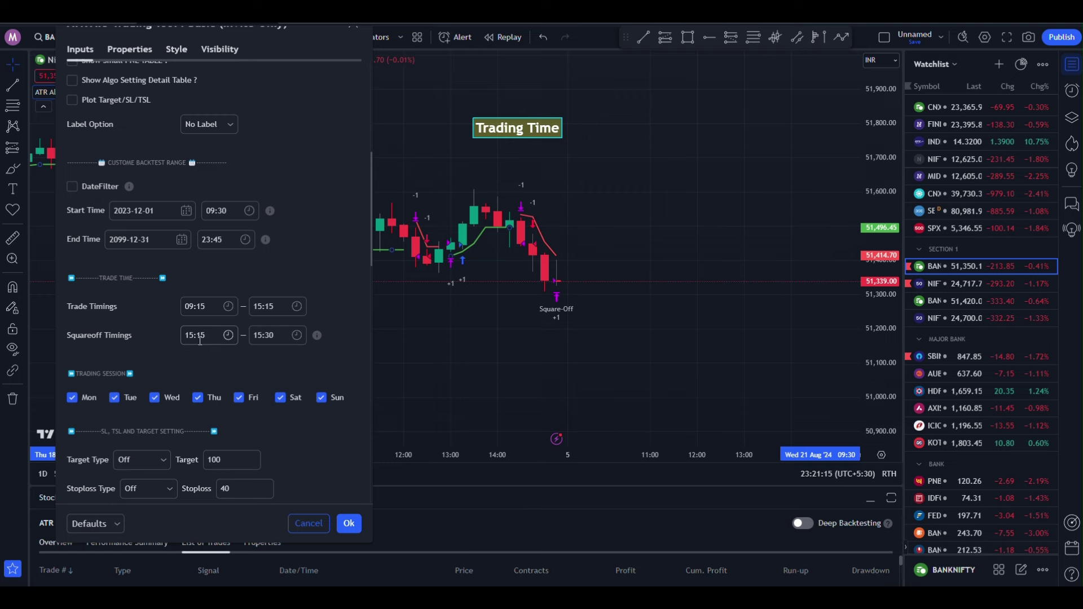
scroll(553, 317, "up", 3)
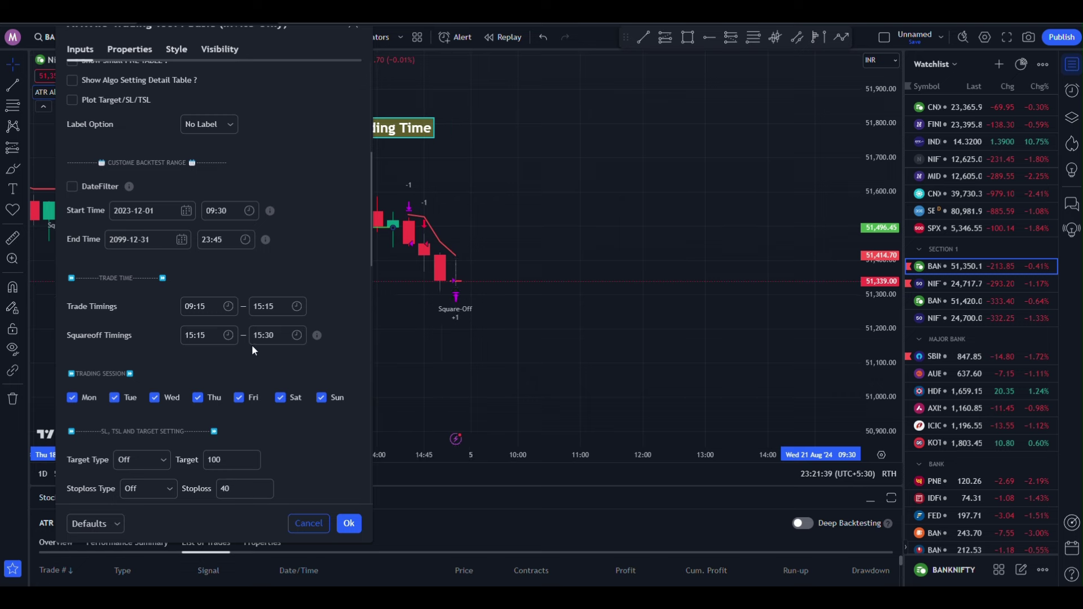
Step: Set the Trade Timings end back to 15:00 and the Squareoff start to 15:00
left_click(210, 341)
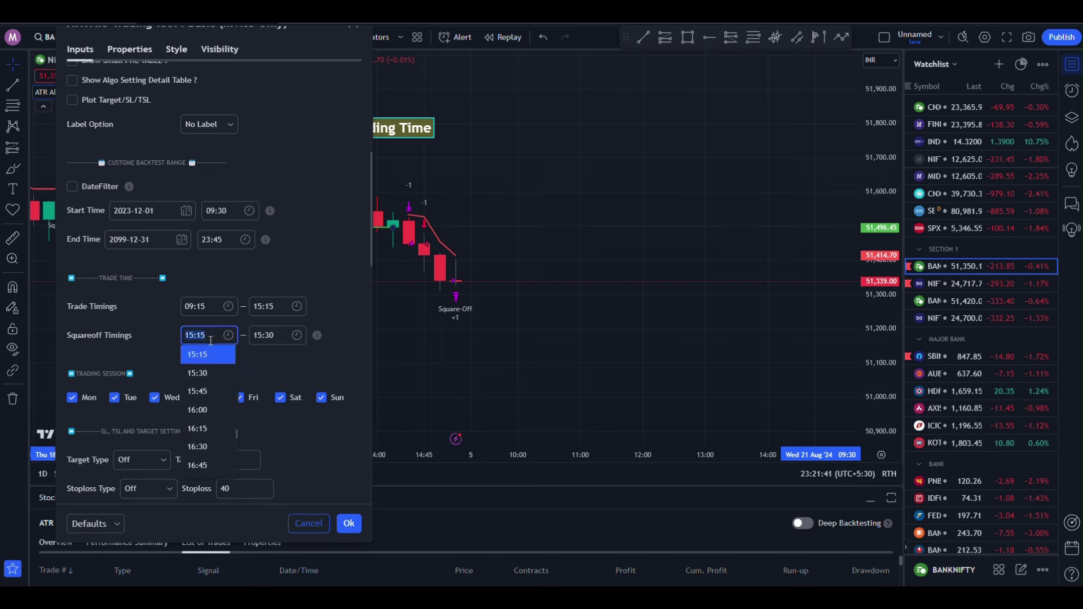
left_click(277, 307)
type("15:00")
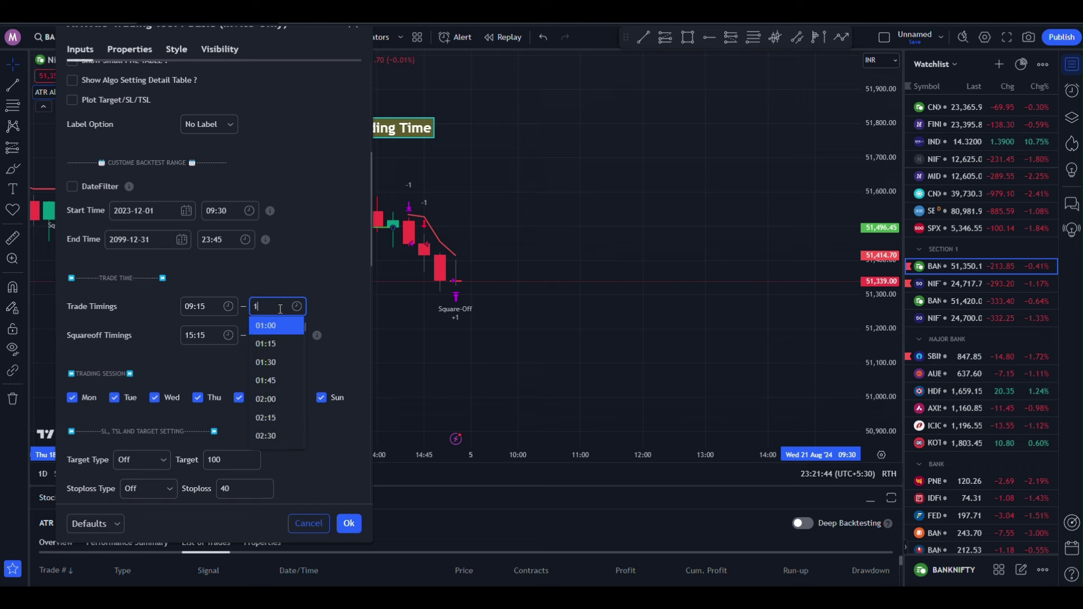
left_click(207, 336)
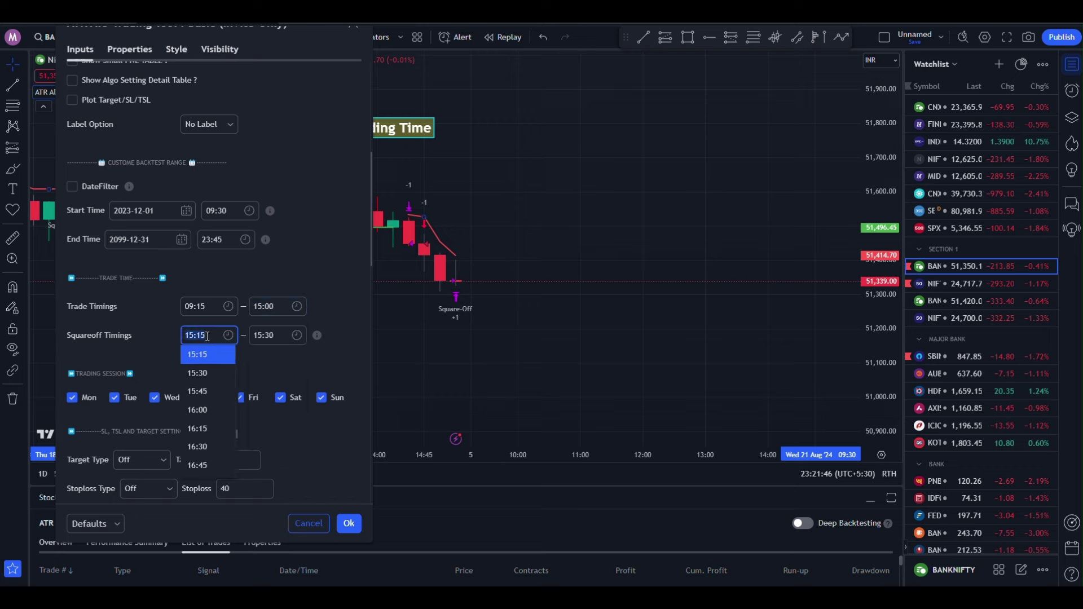
type("15:10")
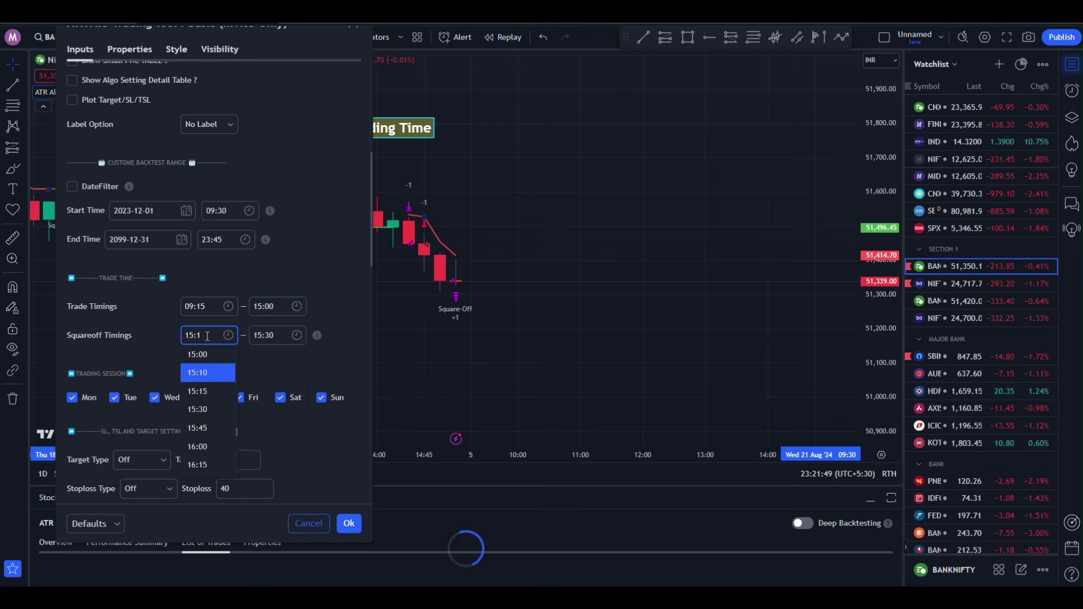
key("BackSpace")
key("BackSpace")
type("00")
left_click(292, 326)
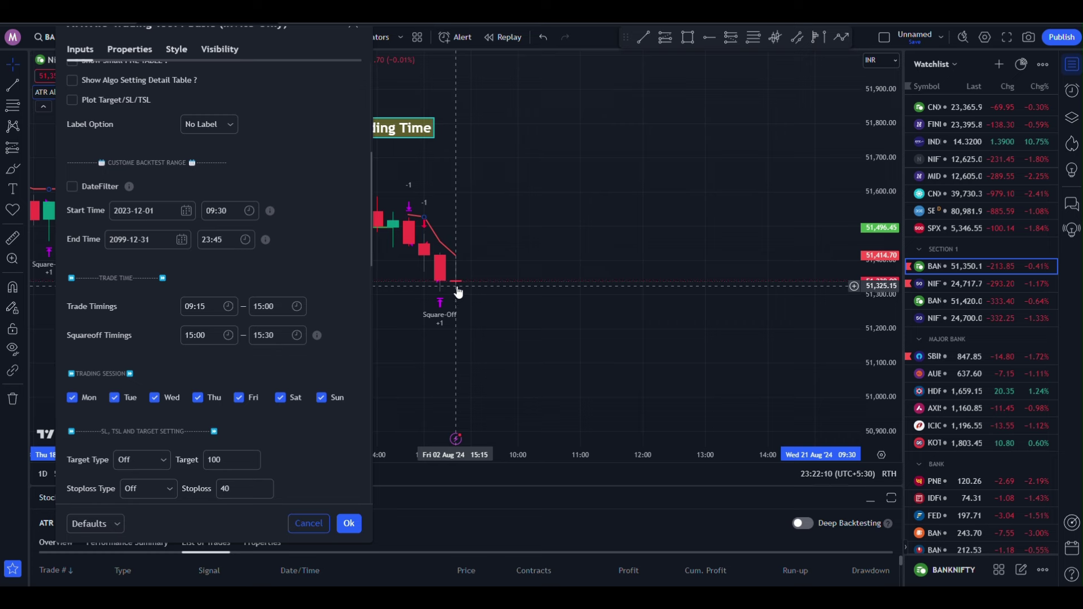
Step: Change the Squareoff start to 15:10 and place the settings right of the chart
left_click(211, 334)
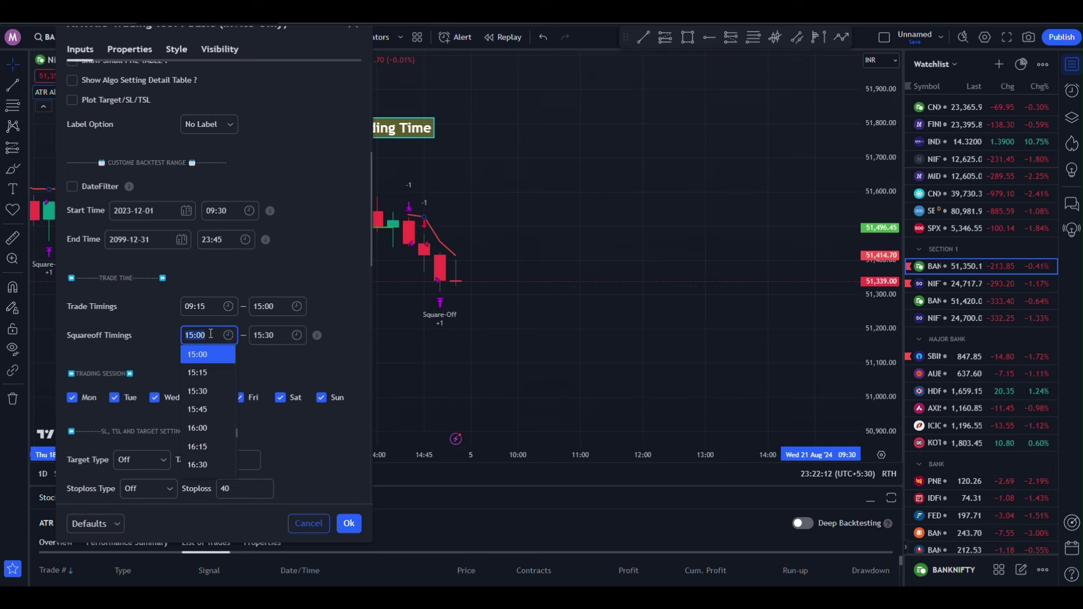
type("15:10")
left_click(261, 371)
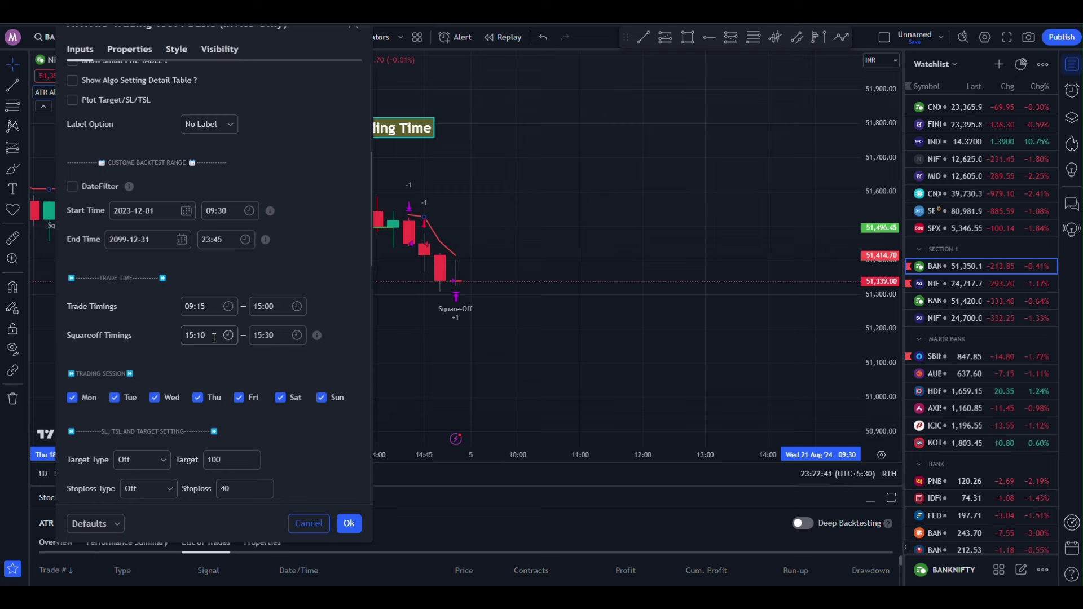
left_click(212, 336)
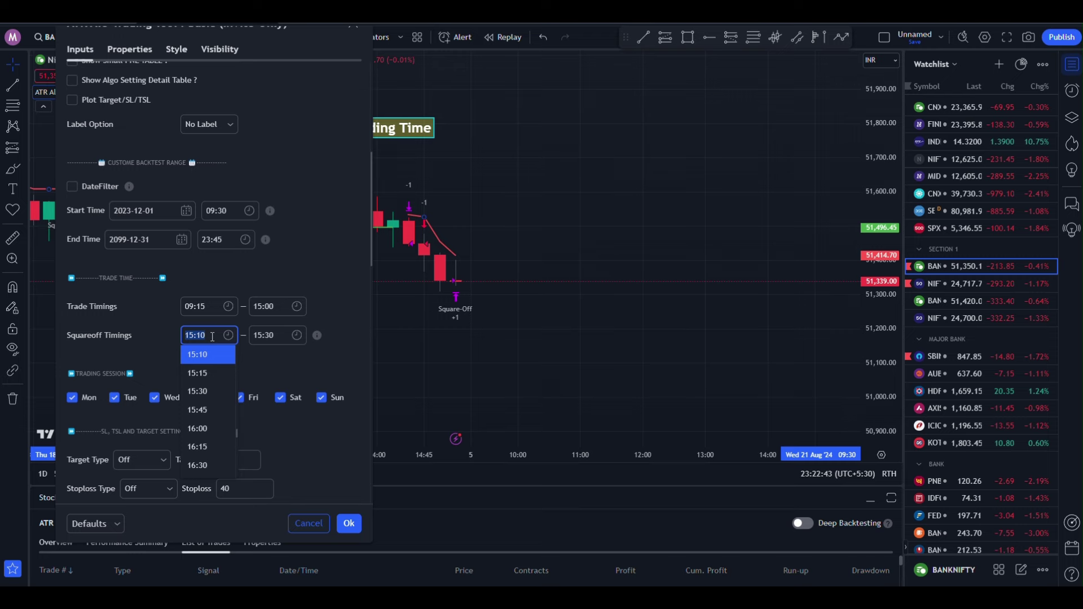
left_click(217, 42)
left_click_drag(270, 25, 731, 48)
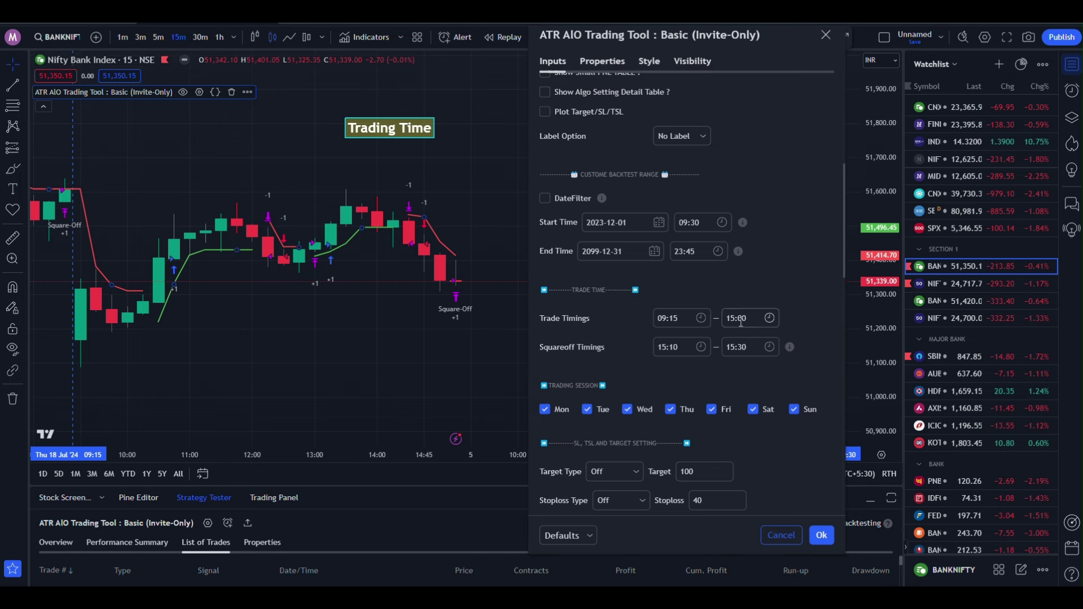
Step: Reset the Squareoff start to 15:00 and switch the chart to 5-minute candles
left_click(678, 347)
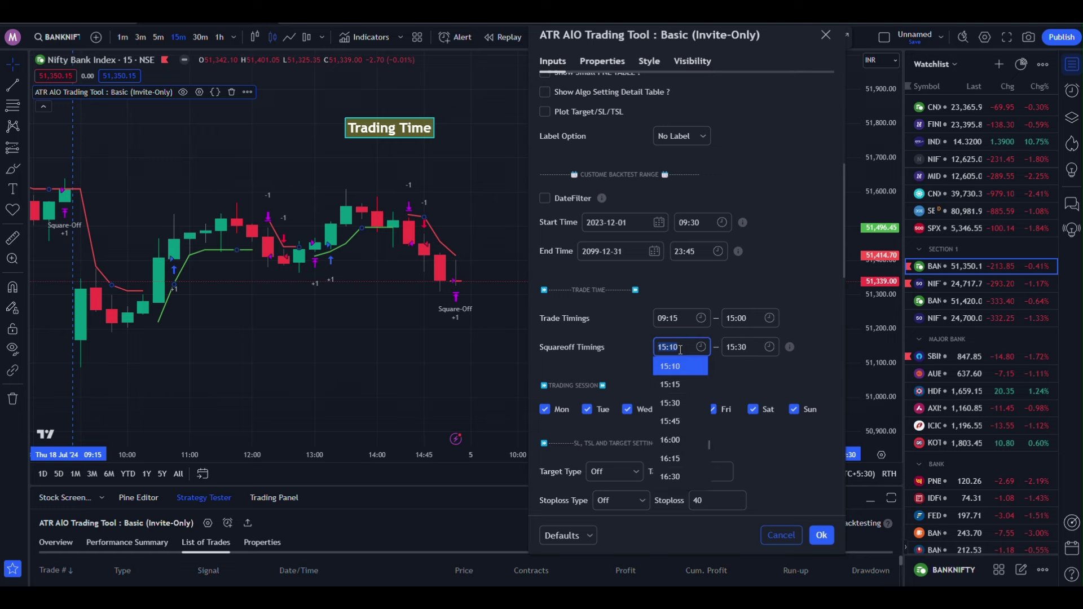
type("15:00")
left_click(557, 220)
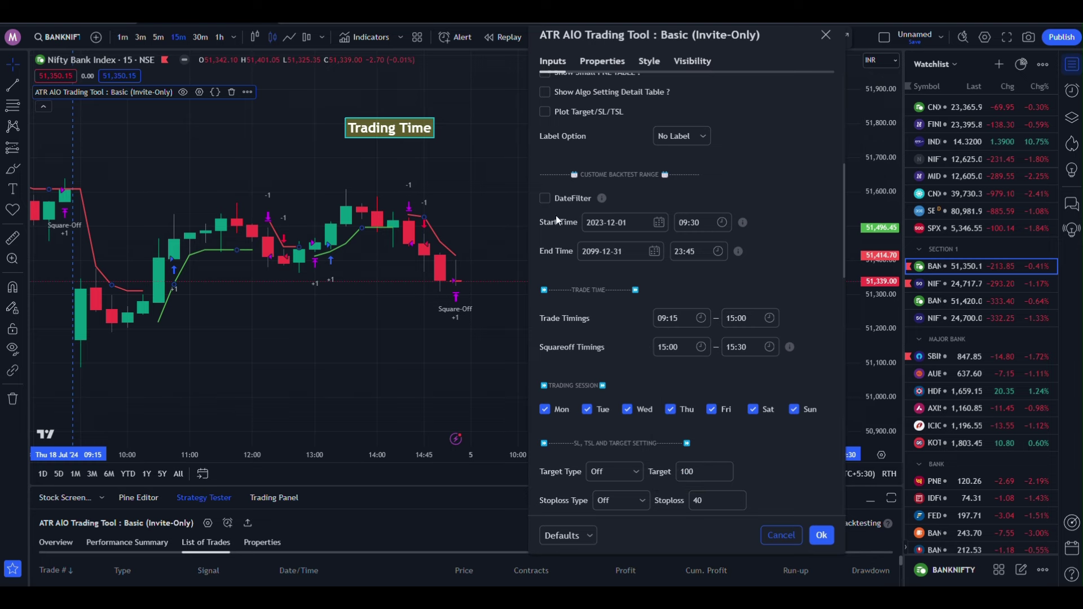
left_click(160, 42)
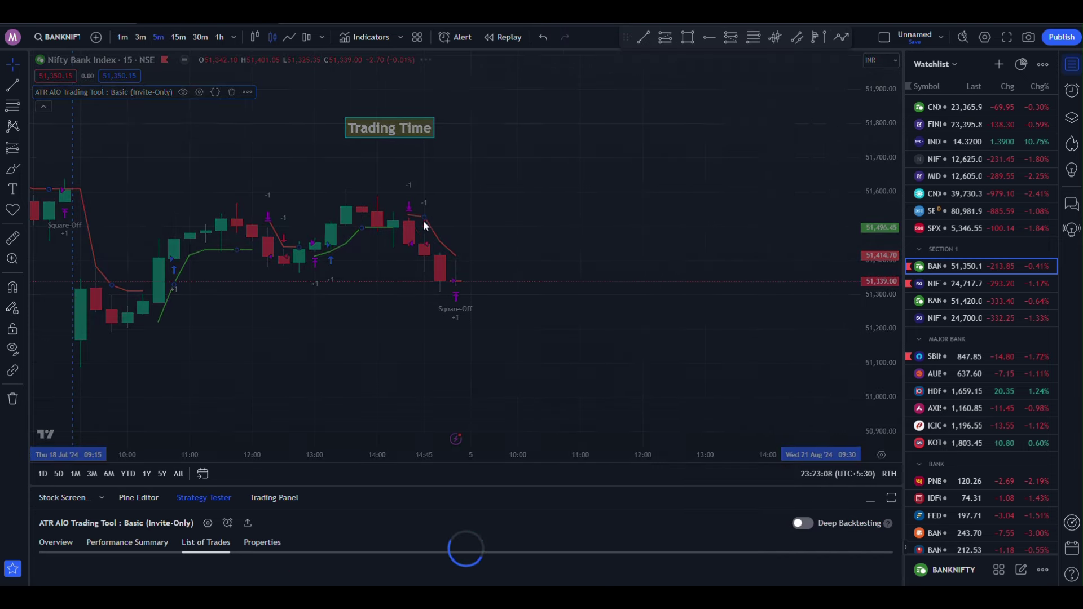
left_click_drag(429, 198, 560, 205)
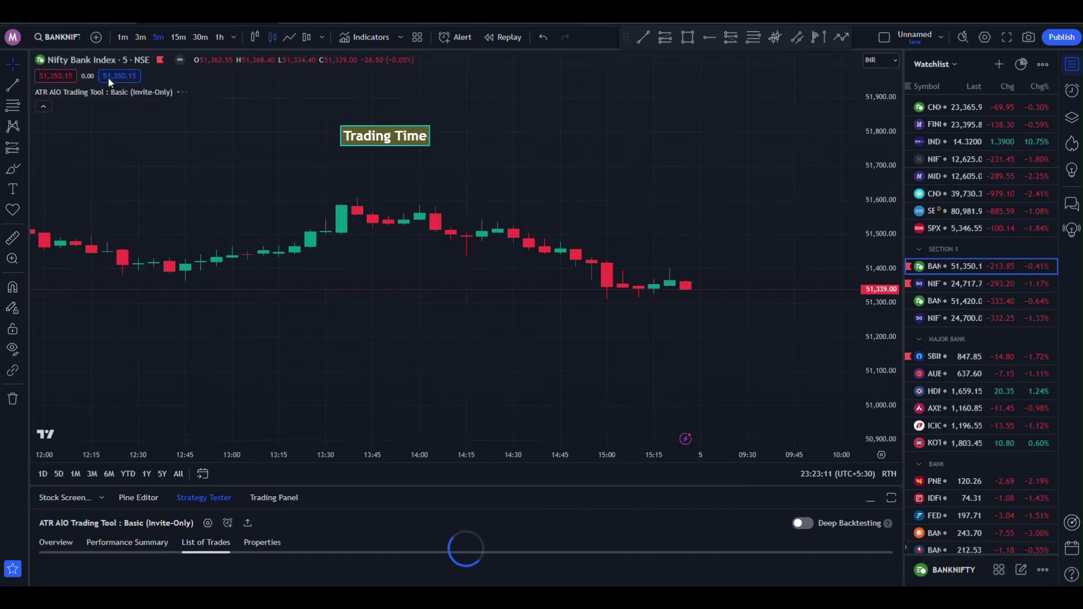
Step: Set both the Squareoff start and Trade Timings end to 15:20 in the ATR AIO settings
left_click(199, 92)
scroll(590, 271, "down", 10)
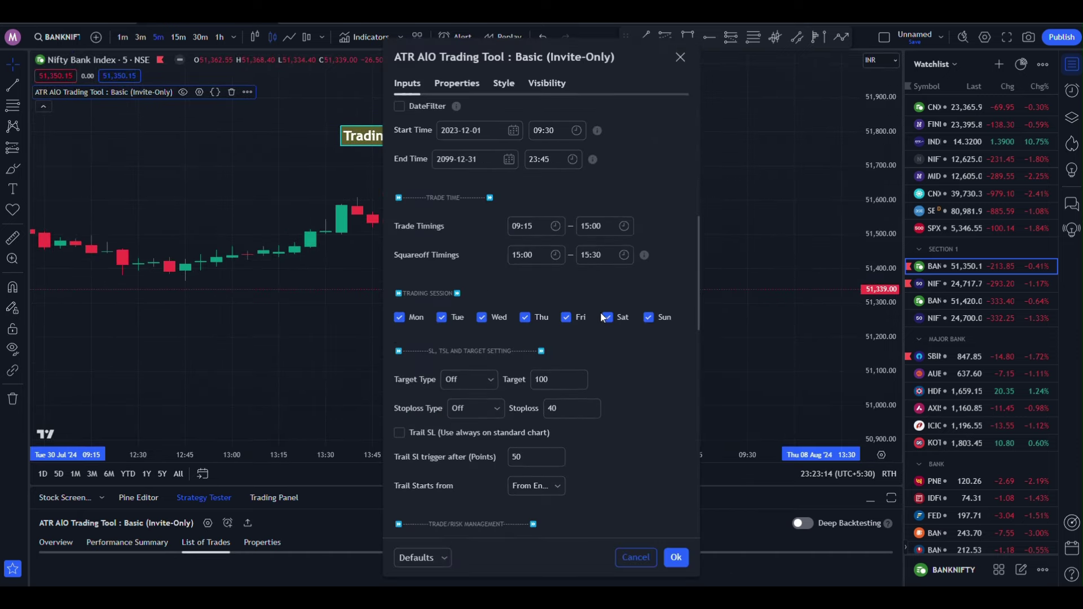
left_click_drag(541, 56, 800, 111)
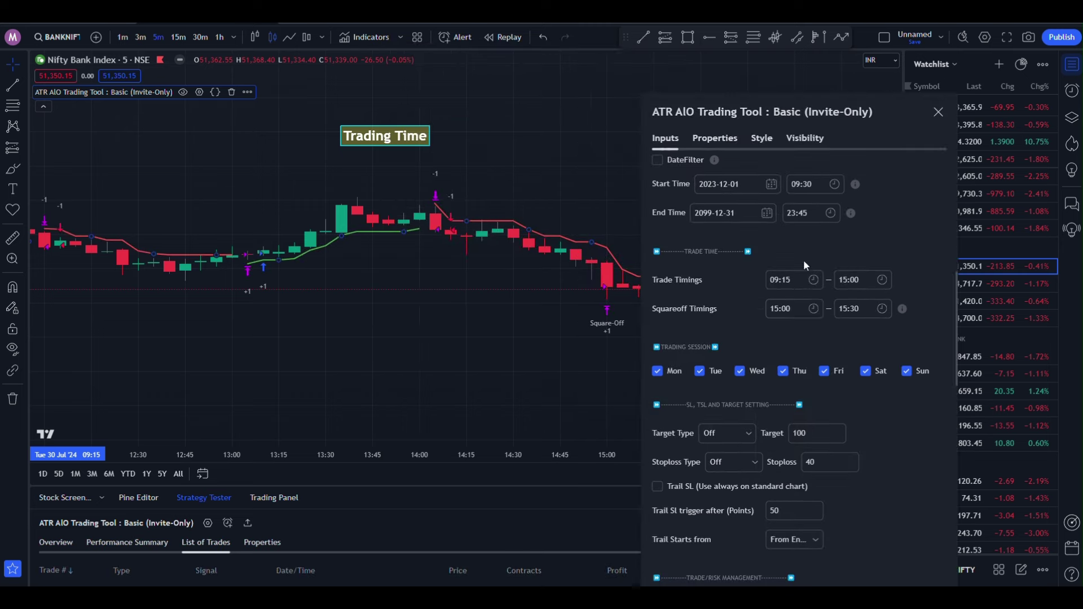
left_click(797, 310)
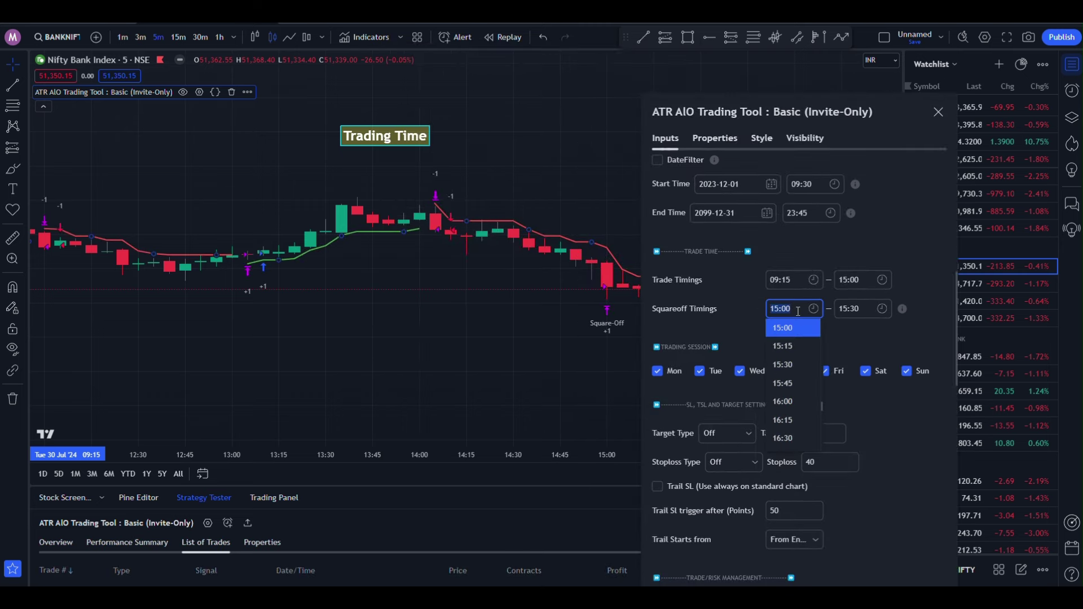
type("15:20")
key("Return")
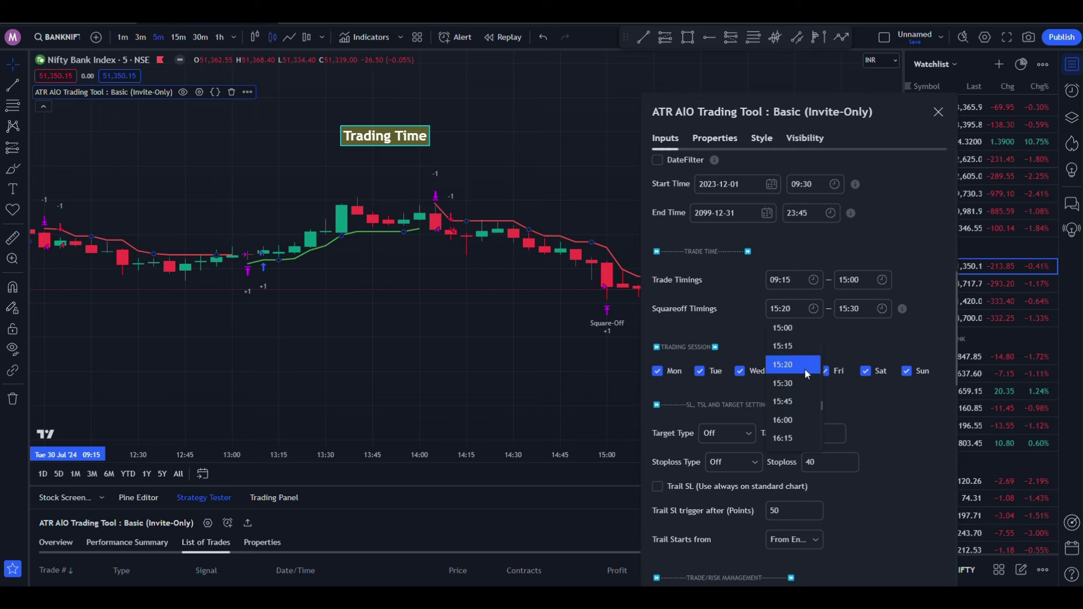
left_click(863, 280)
type("15:20")
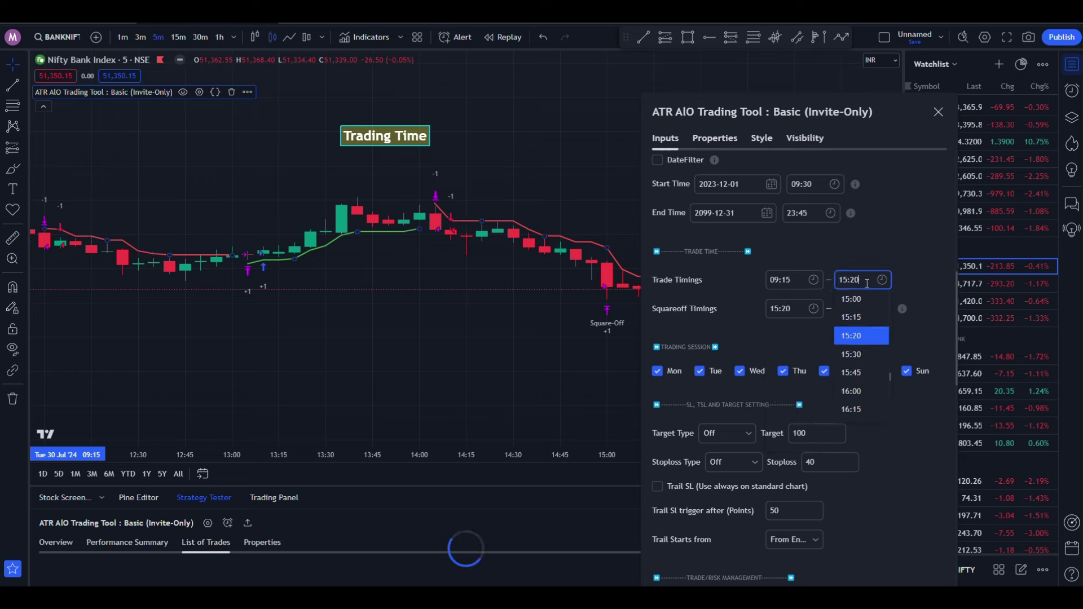
key("Return")
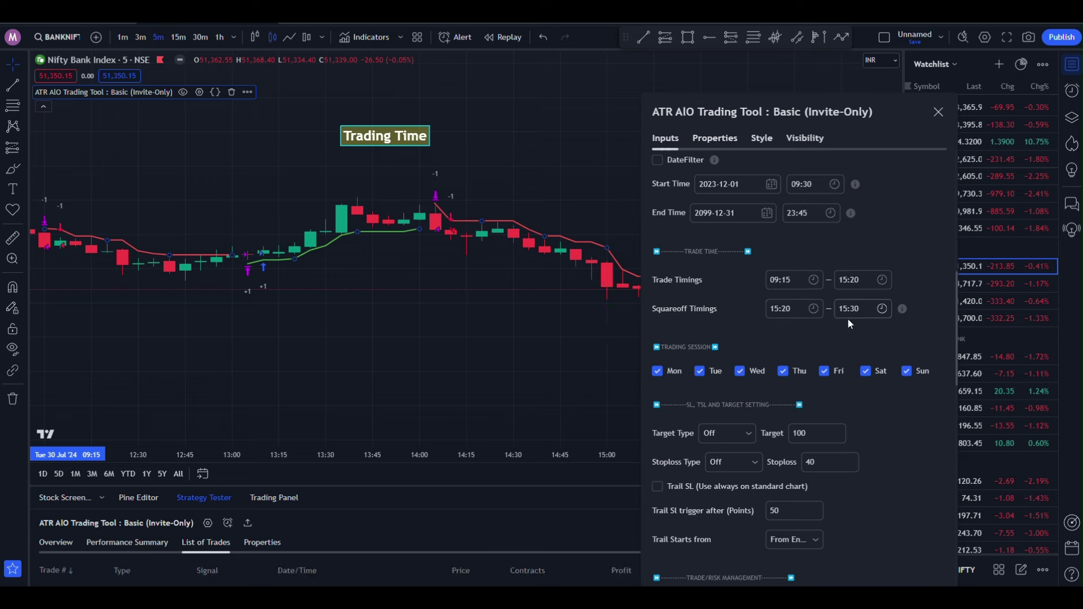
left_click_drag(712, 108, 257, 74)
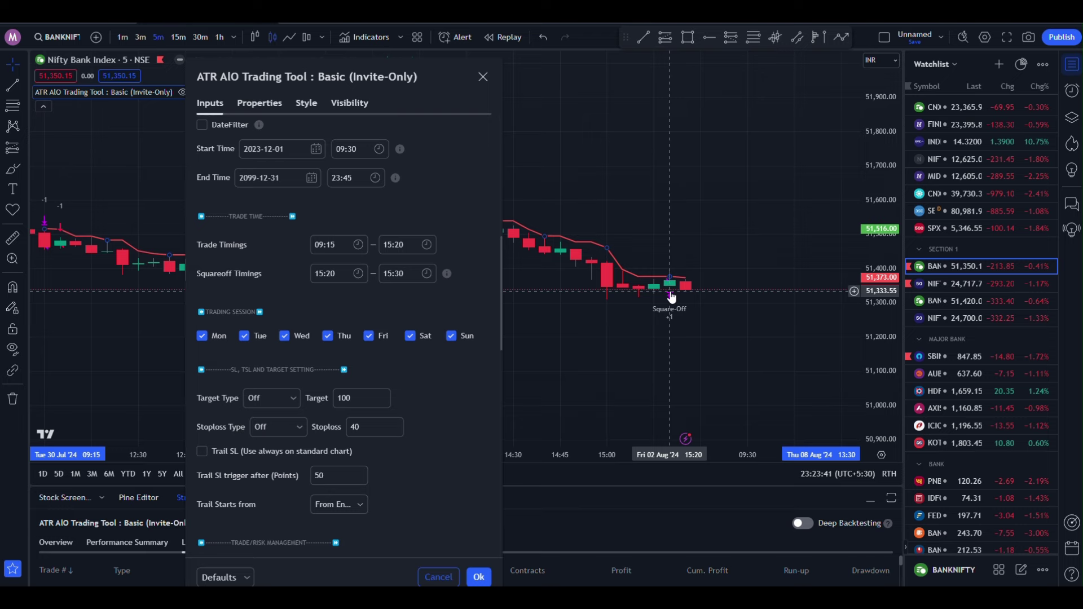
left_click_drag(257, 73, 444, 67)
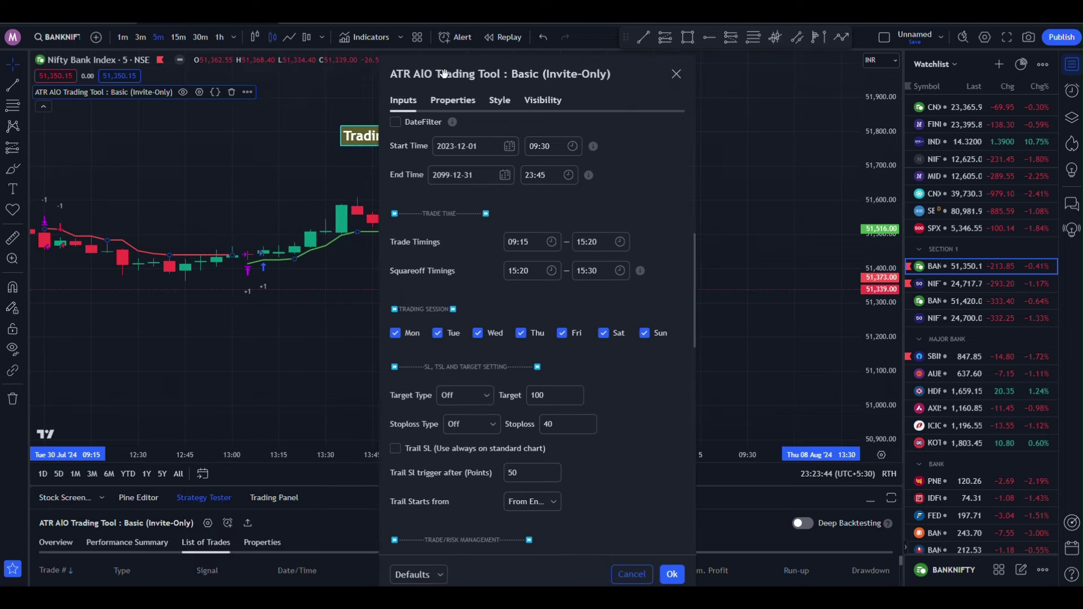
Step: Switch the chart to 1-minute candles and reopen the ATR AIO settings
left_click(124, 38)
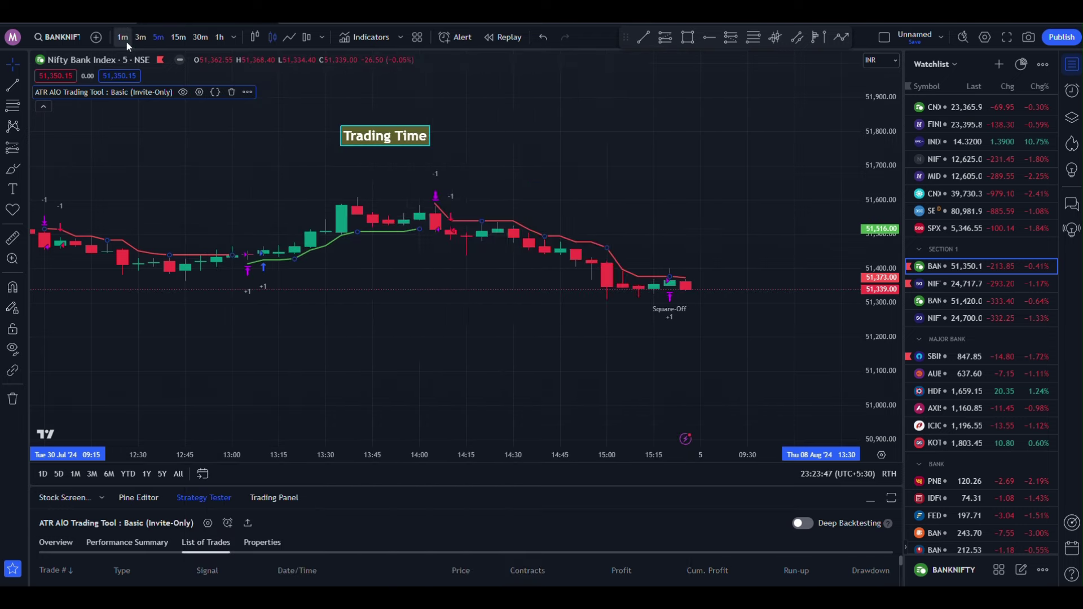
left_click(199, 92)
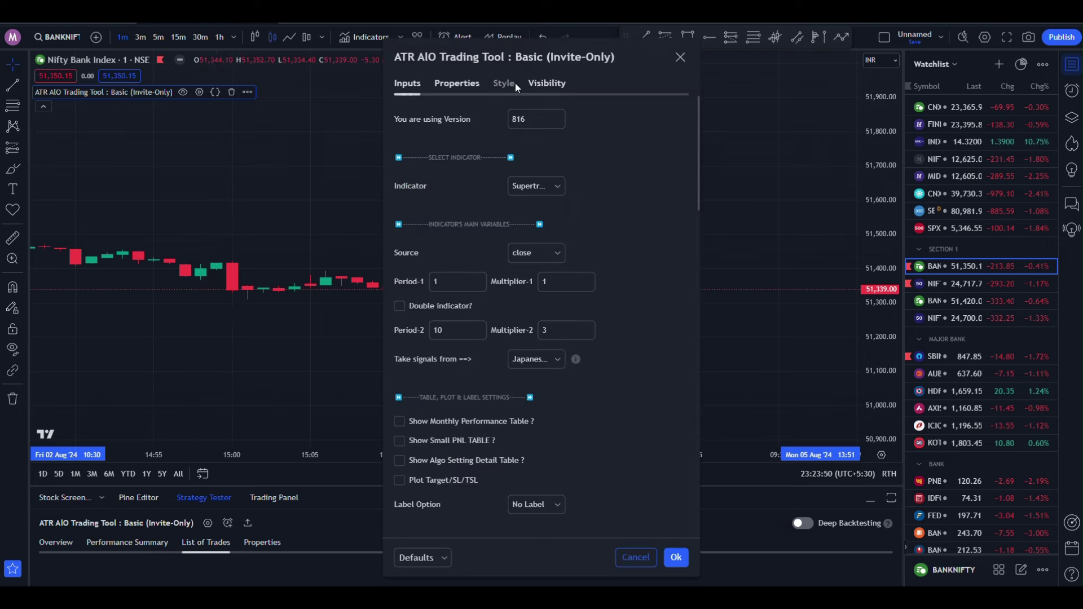
left_click_drag(550, 70, 526, 70)
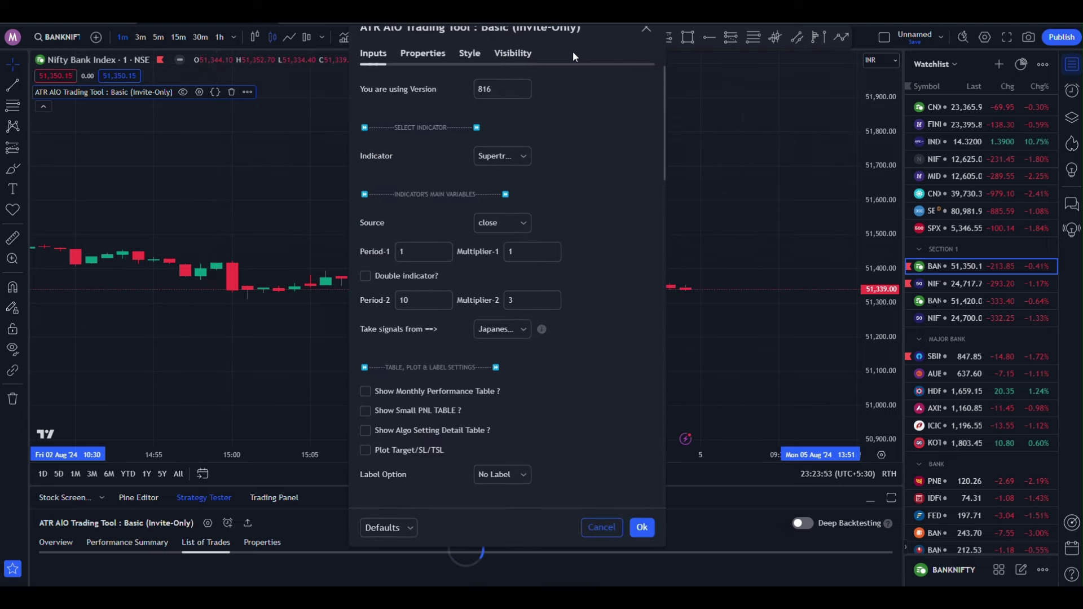
scroll(563, 310, "down", 5)
scroll(489, 310, "down", 1)
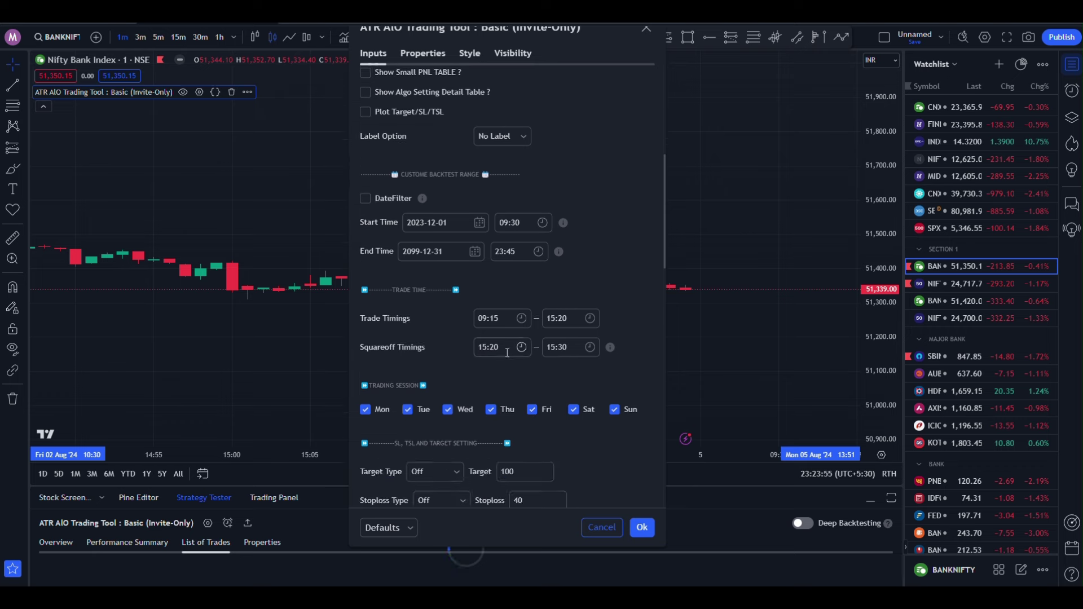
Step: Enter 15:28 as both the Squareoff start time and the Trade Timings end time
left_click(501, 339)
key("BackSpace")
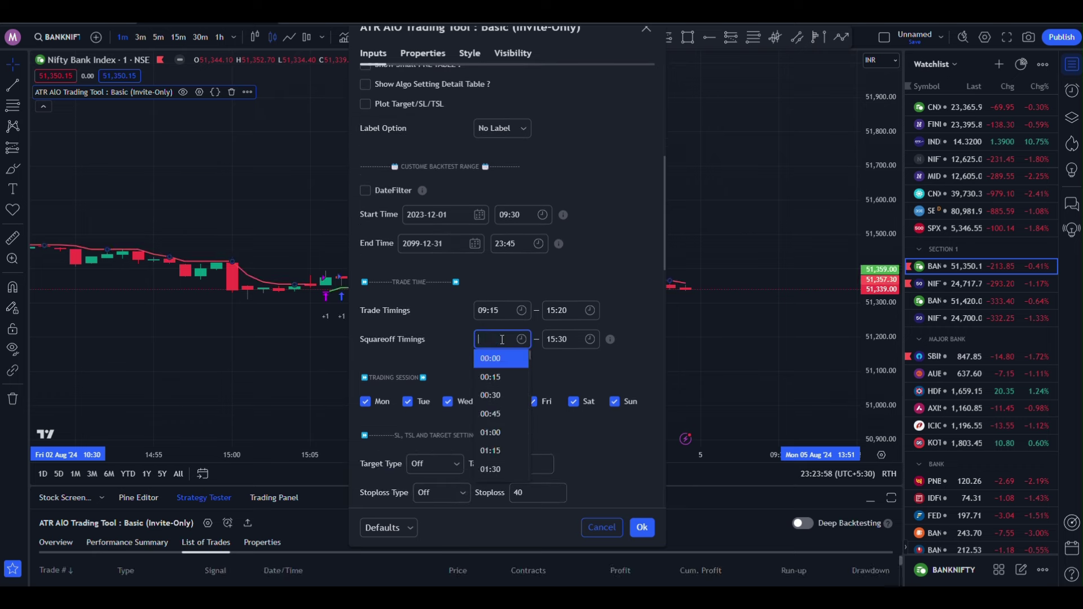
type("15:28")
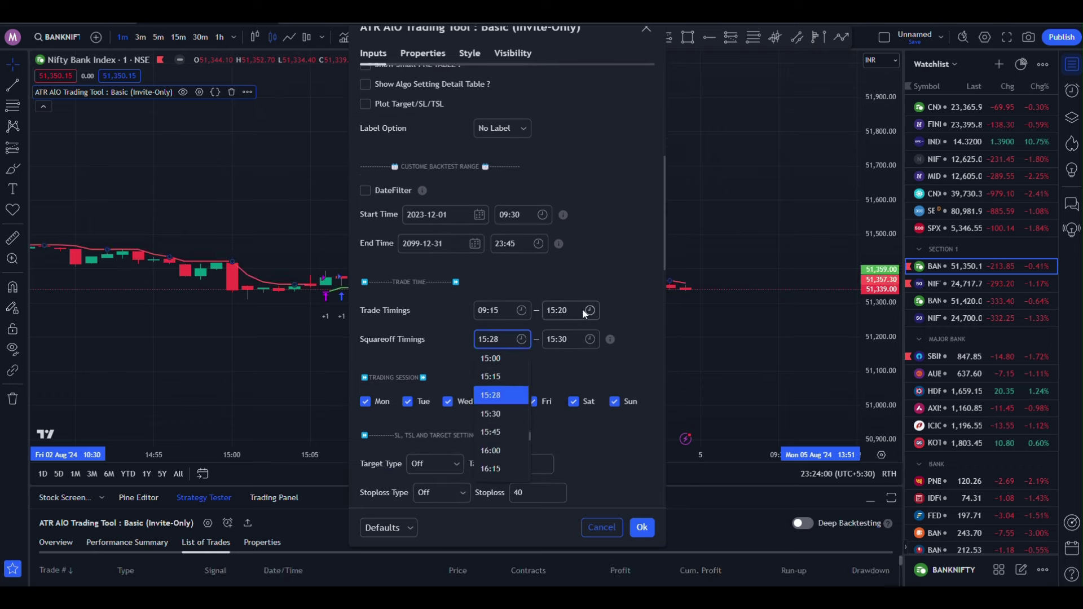
left_click(581, 309)
type("15")
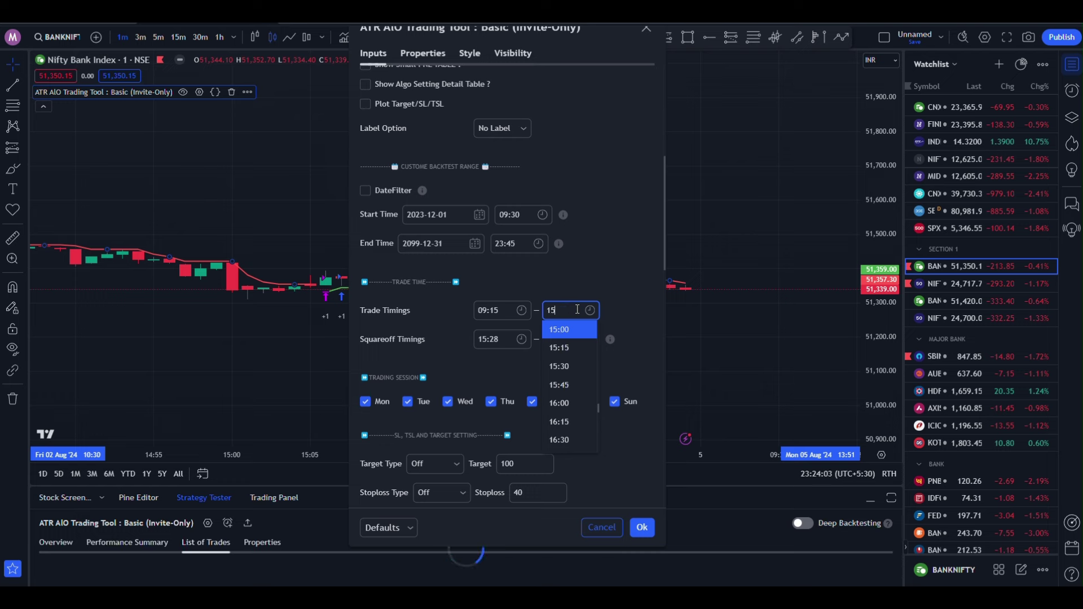
type(":28")
left_click(642, 422)
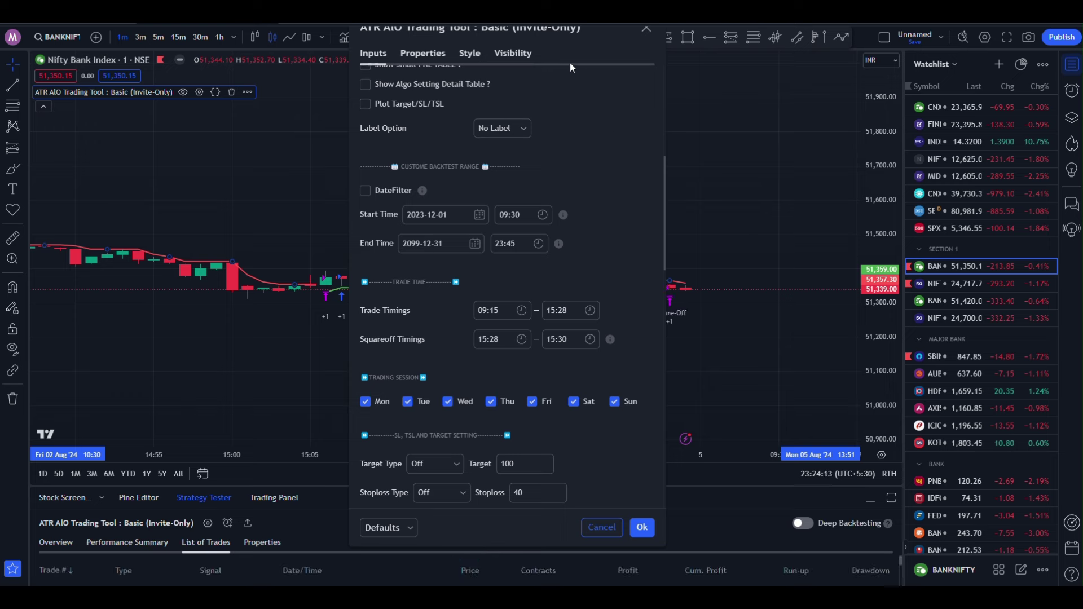
left_click_drag(590, 44, 433, 43)
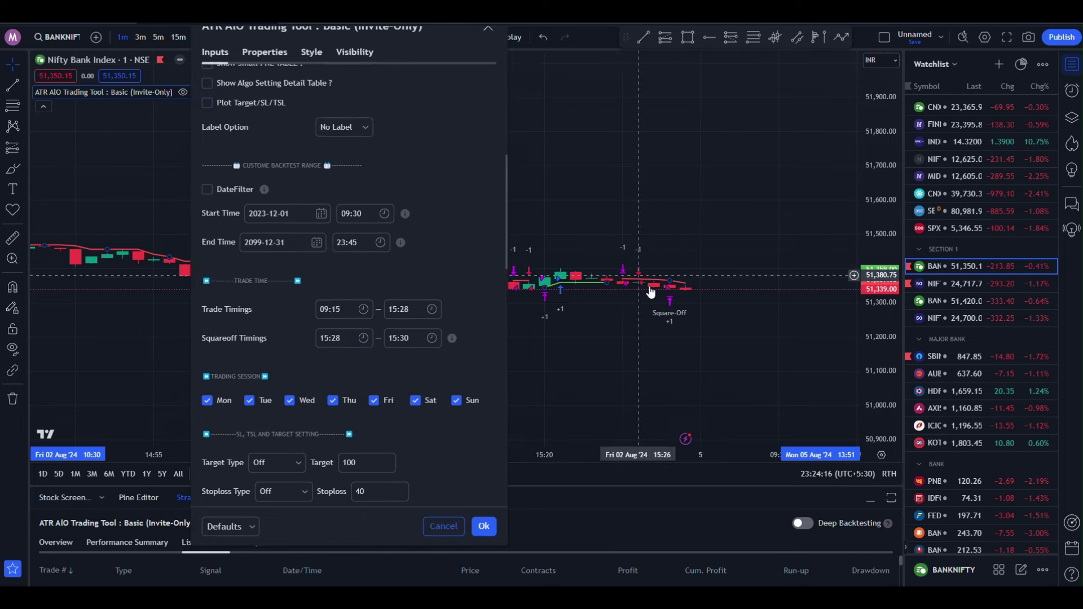
scroll(638, 344, "down", 3)
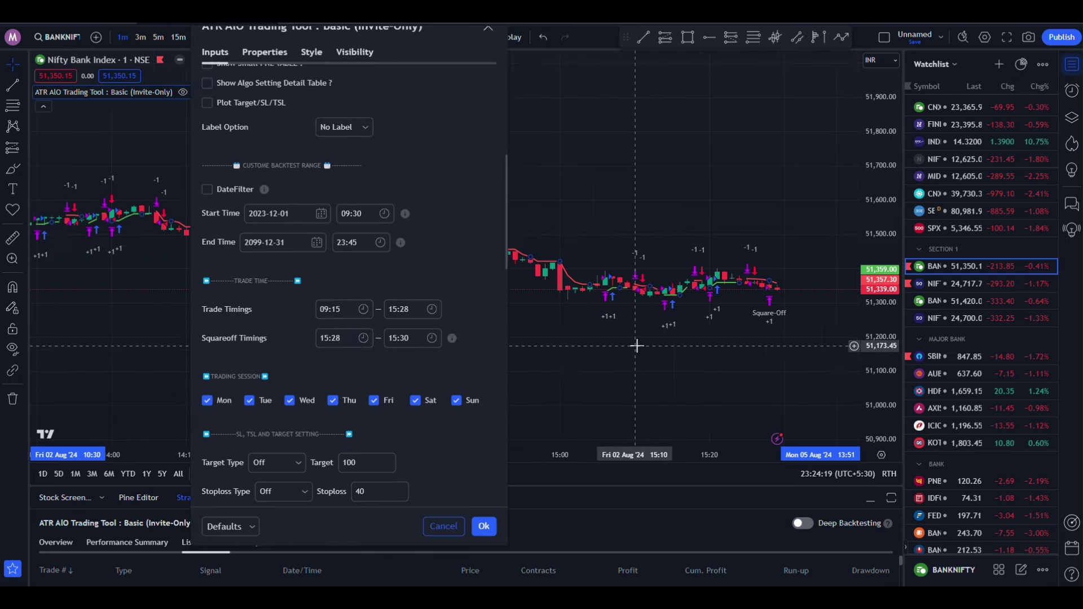
scroll(387, 345, "down", 1)
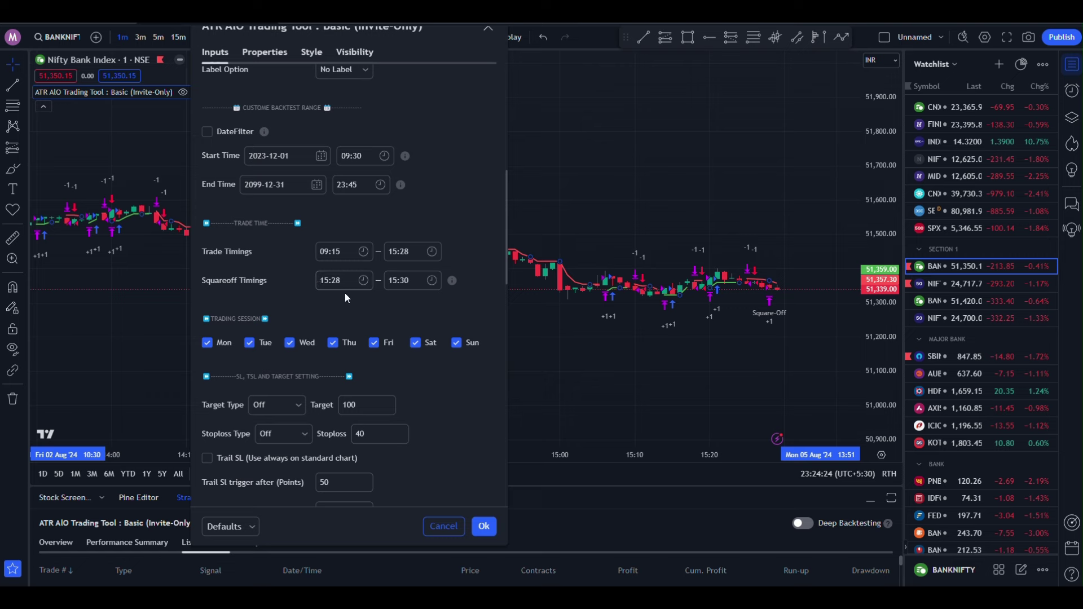
Step: Choose Delivery as the Order Type in Algo Settings and review the trade times
scroll(346, 297, "down", 9)
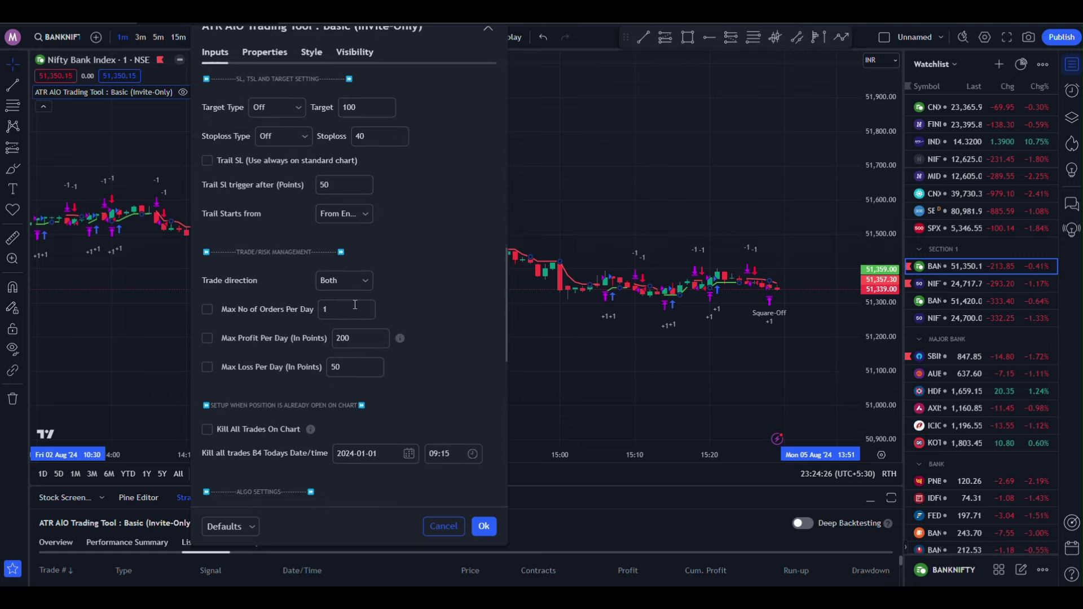
left_click(370, 361)
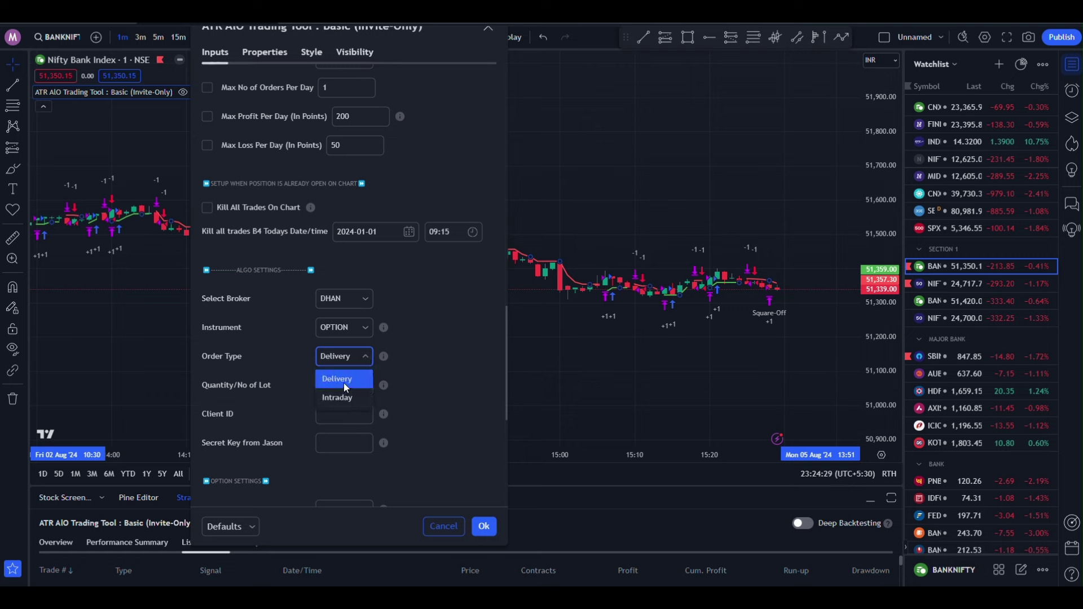
left_click(343, 383)
left_click(367, 360)
left_click(424, 326)
scroll(424, 328, "up", 5)
scroll(388, 346, "down", 3)
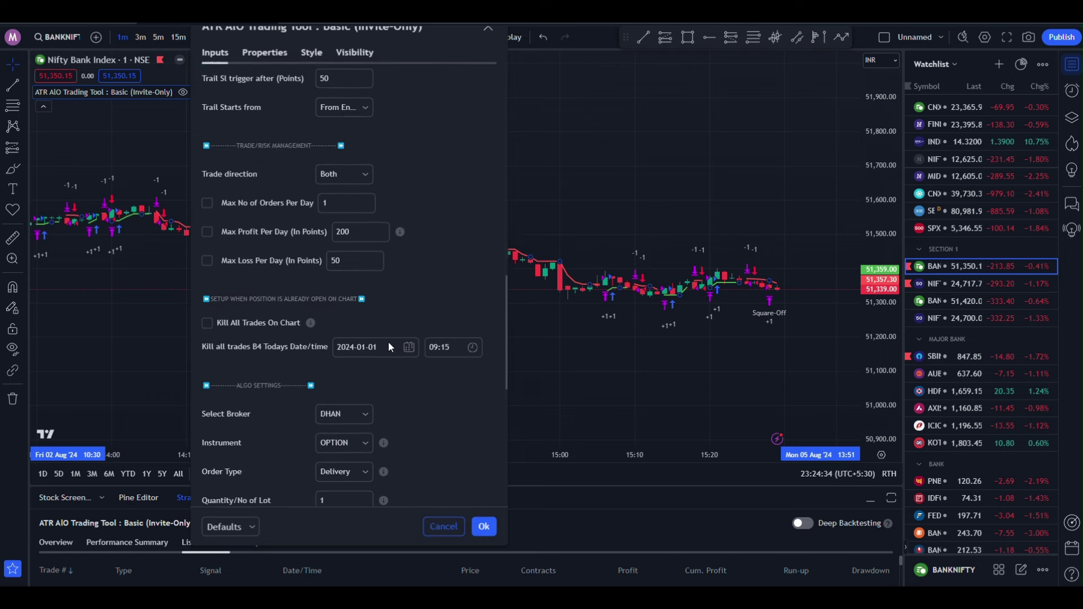
scroll(371, 354, "up", 7)
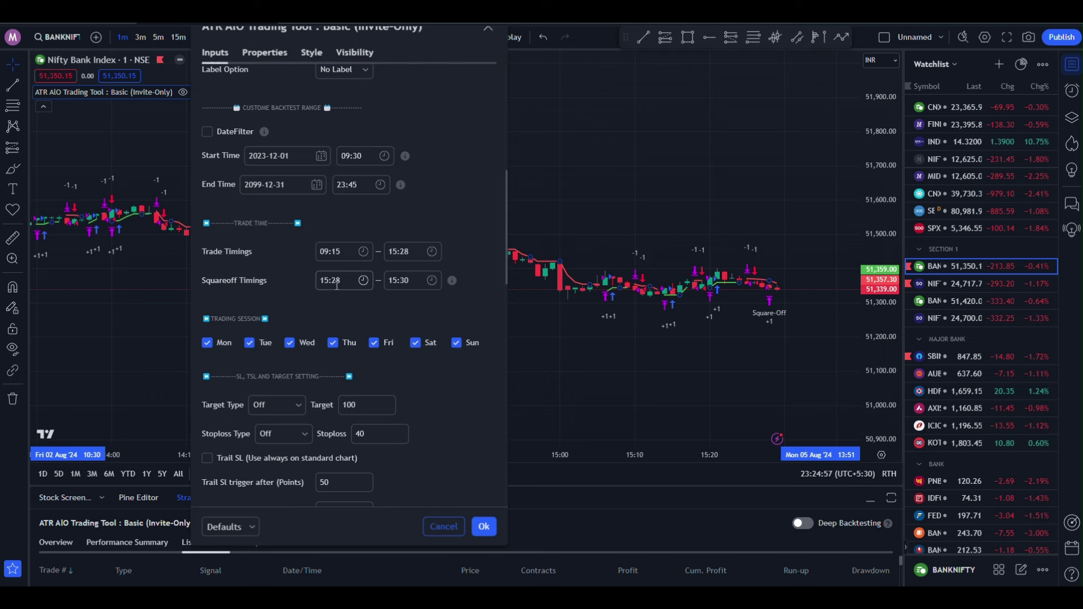
scroll(437, 381, "up", 3)
scroll(335, 397, "down", 10)
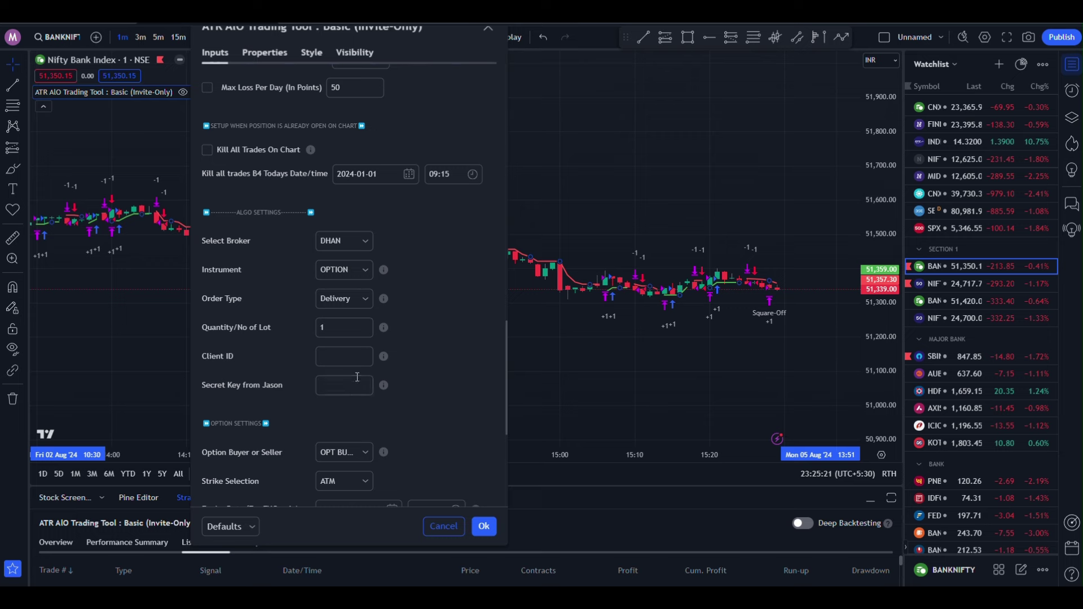
Step: Confirm Delivery is still the order type and apply the settings with Ok
left_click(364, 299)
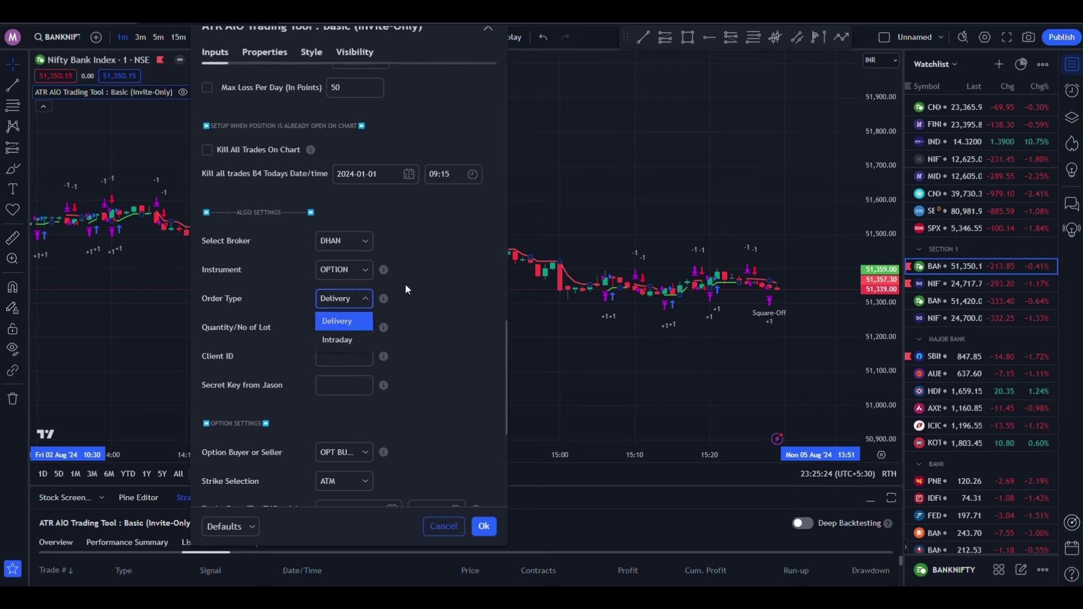
left_click(426, 315)
scroll(432, 319, "up", 8)
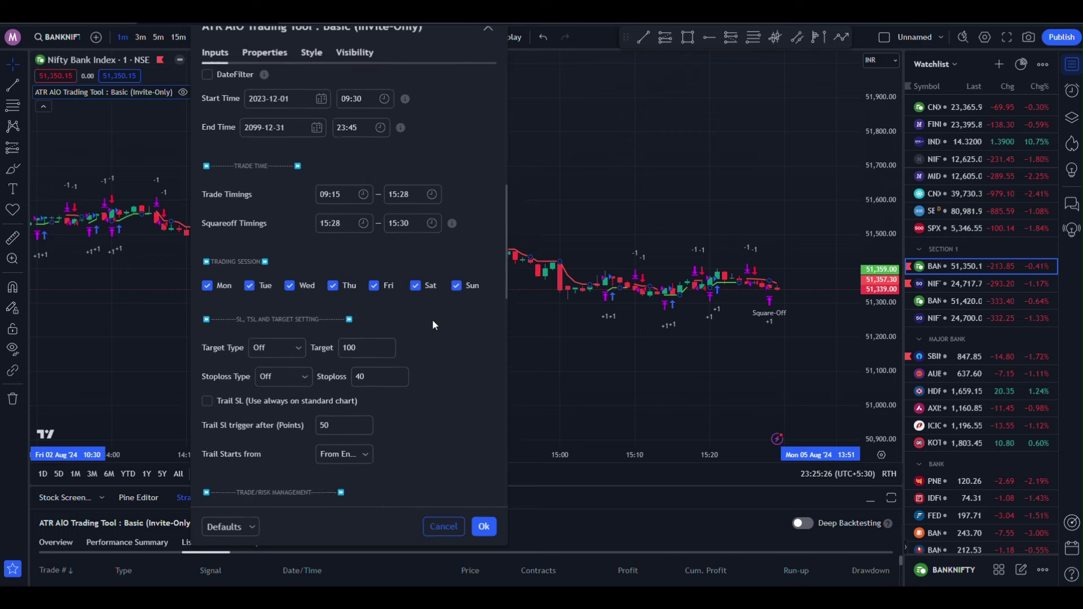
left_click(483, 525)
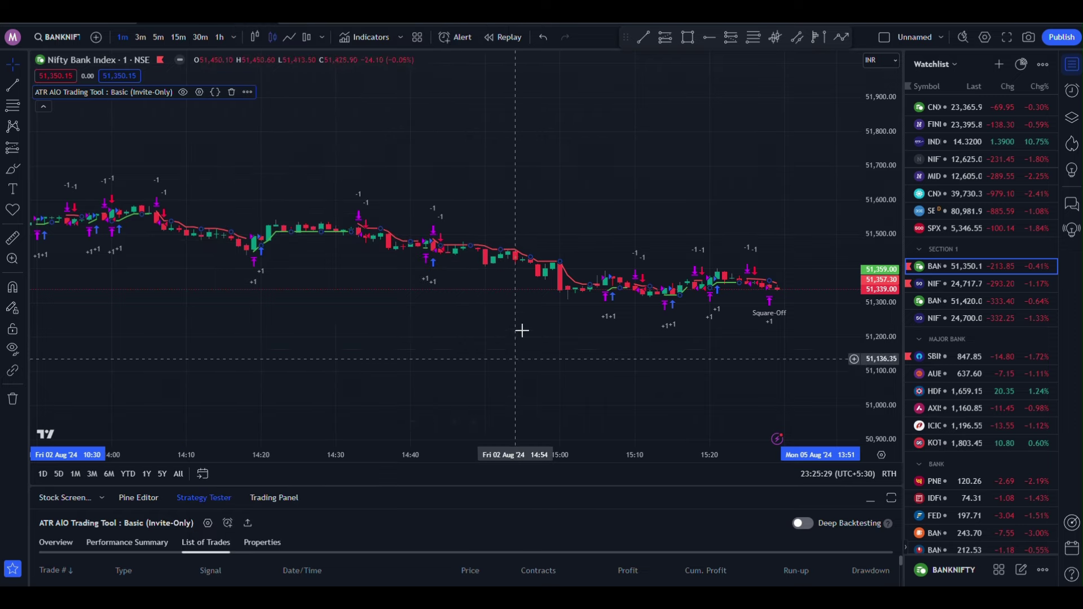